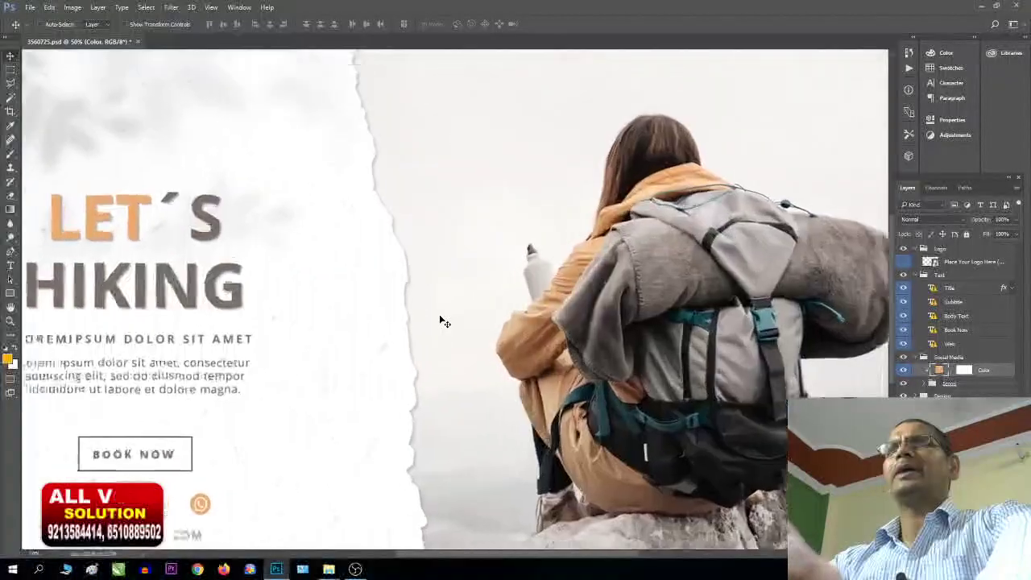
key("ctrl+minus")
key("ctrl+plus")
key("ctrl+plus")
key("ctrl+minus")
key("ctrl+minus")
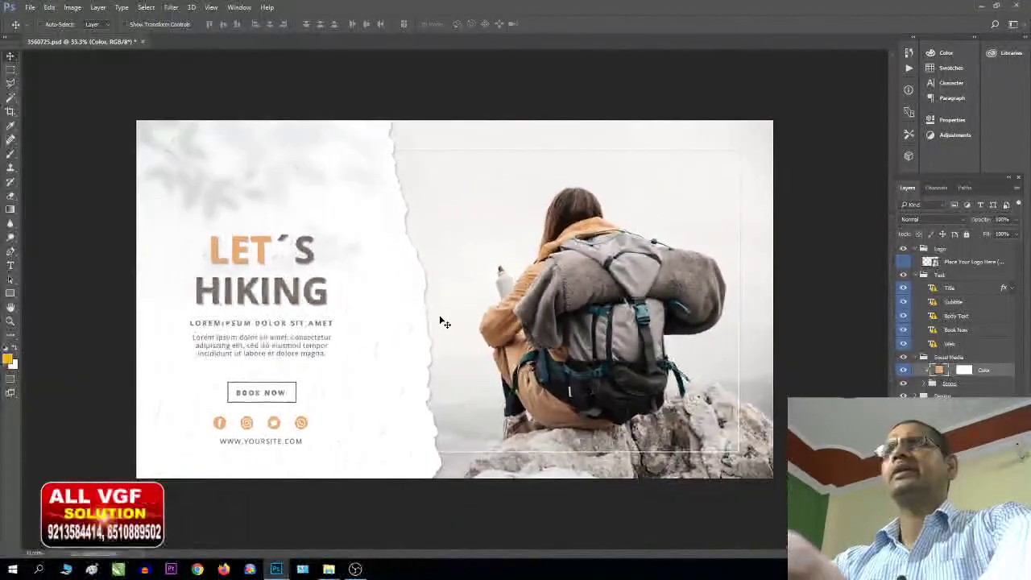
key("ctrl+plus")
key("ctrl+plus")
key("ctrl+minus")
key("ctrl+minus")
key("ctrl+plus")
key("ctrl+minus")
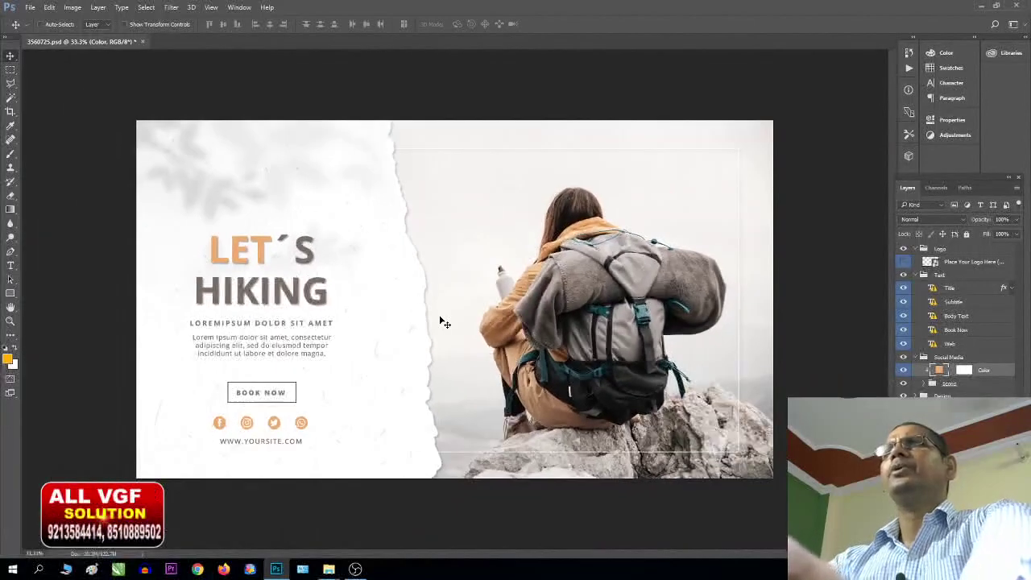
key("ctrl+plus")
key("ctrl+minus")
key("ctrl+minus")
key("ctrl+plus")
key("ctrl+plus")
key("ctrl+minus")
key("ctrl+minus")
key("ctrl+plus")
key("ctrl+plus")
key("ctrl+minus")
key("ctrl+minus")
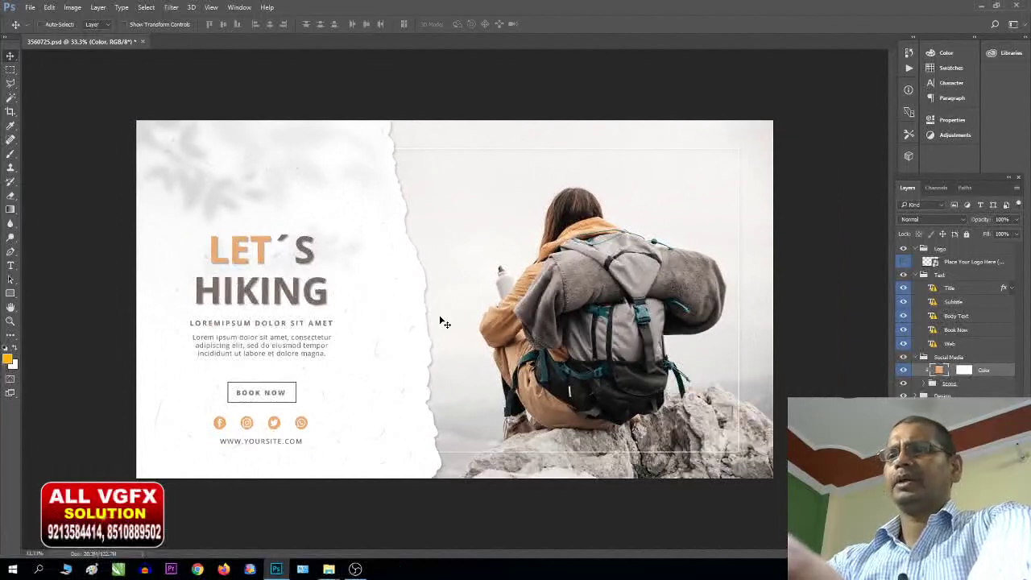
key("ctrl+o")
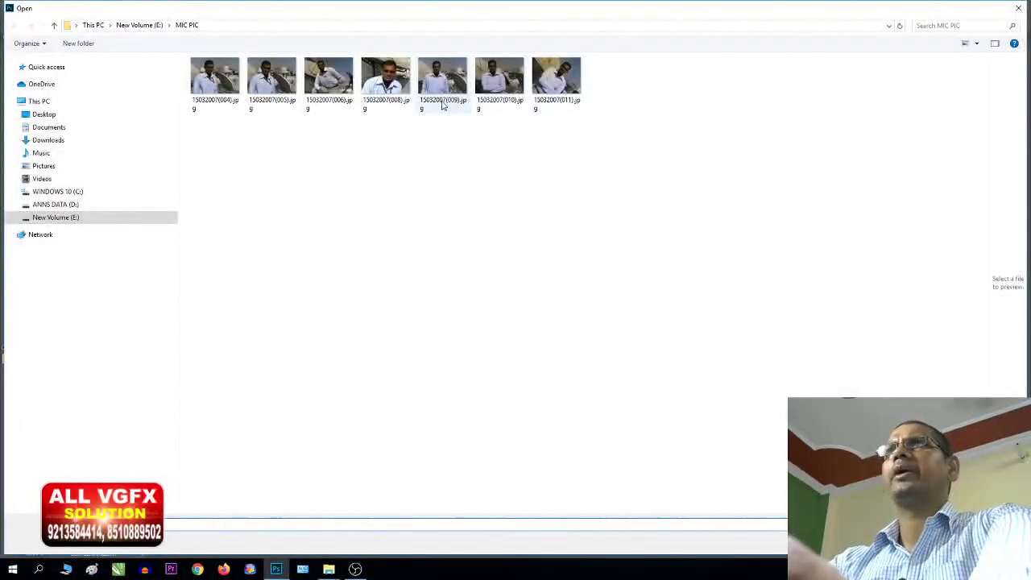
left_click(380, 95)
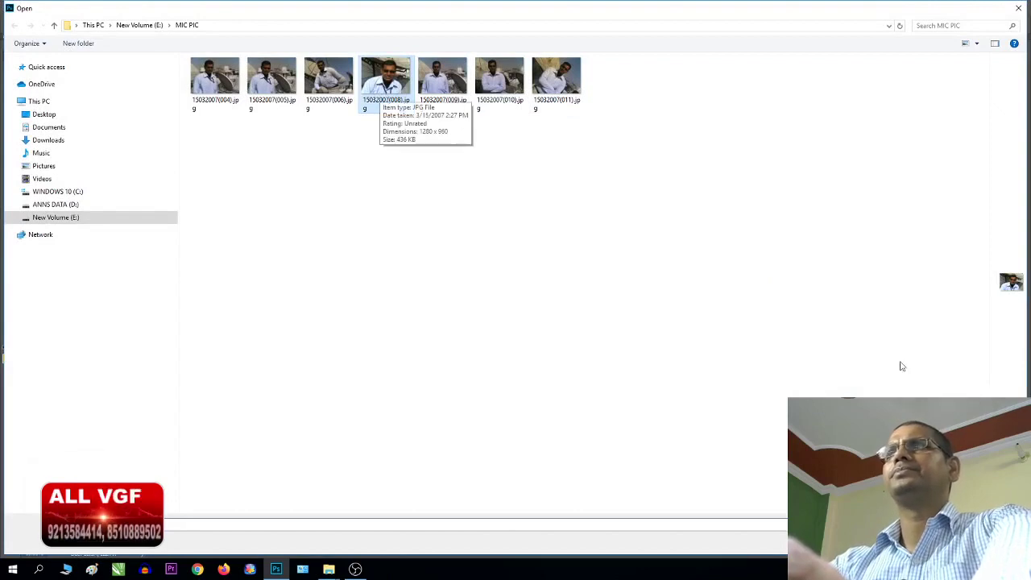
left_click(937, 541)
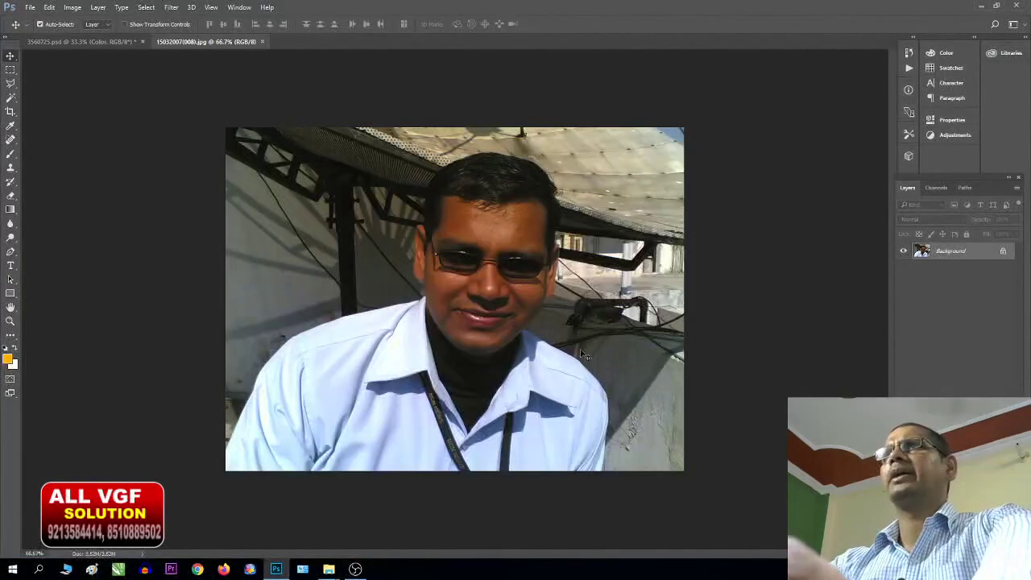
Brighten the photo with Levels, setting the white input level to 203 and the midtones to 1.07
key("ctrl+l")
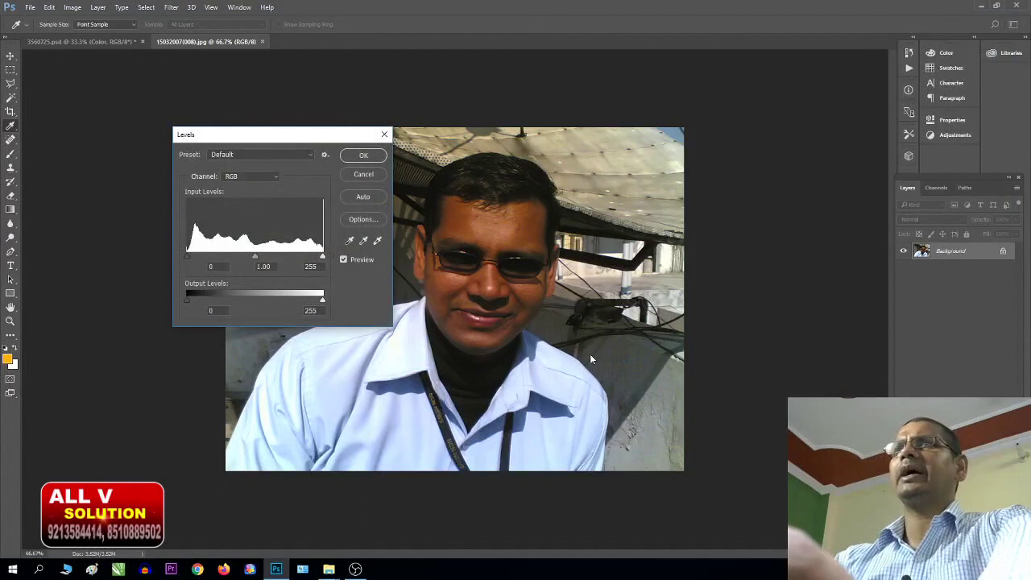
left_click_drag(323, 256, 295, 256)
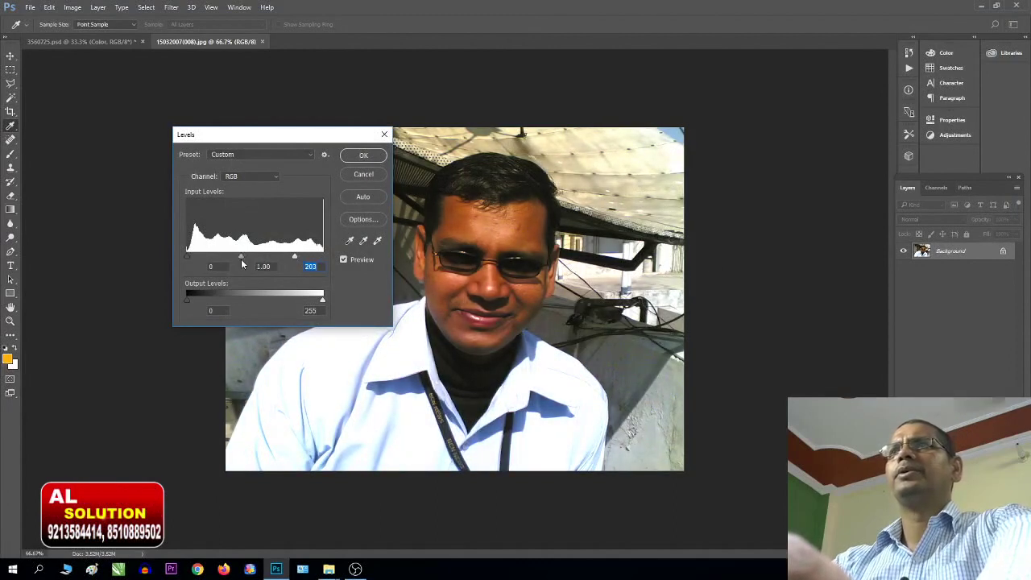
left_click(363, 155)
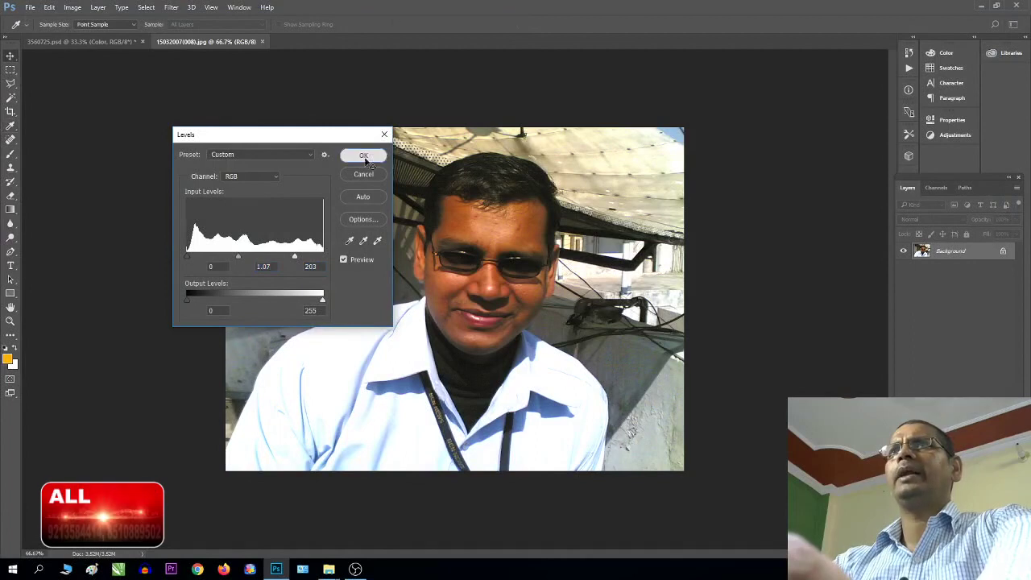
Copy the entire photo and close its file without saving the changes
key("ctrl+a")
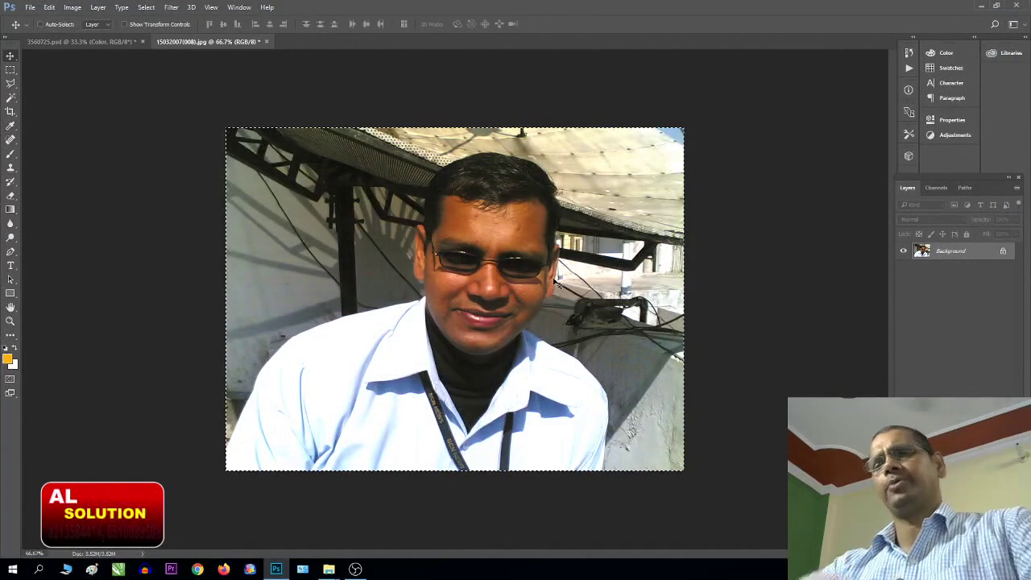
key("ctrl+w")
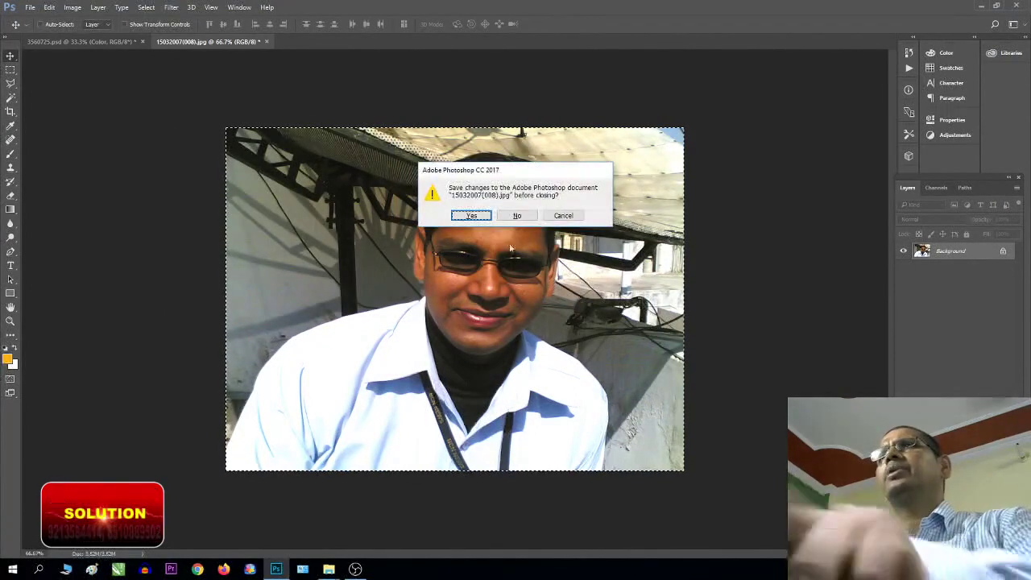
left_click(520, 215)
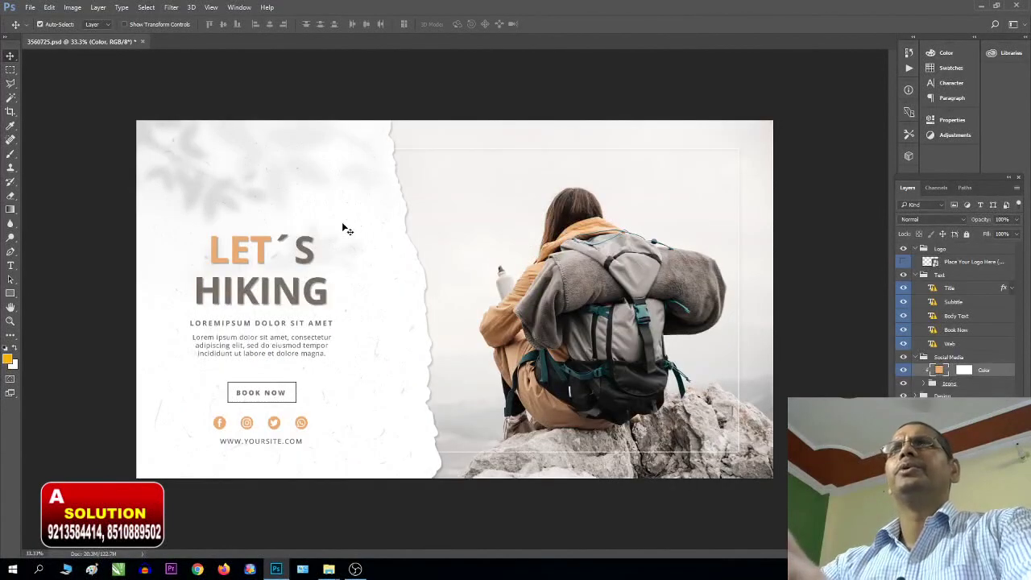
Paste the photo into the hiking banner with color conversion and enlarge it to cover the backpacker image
key("ctrl+v")
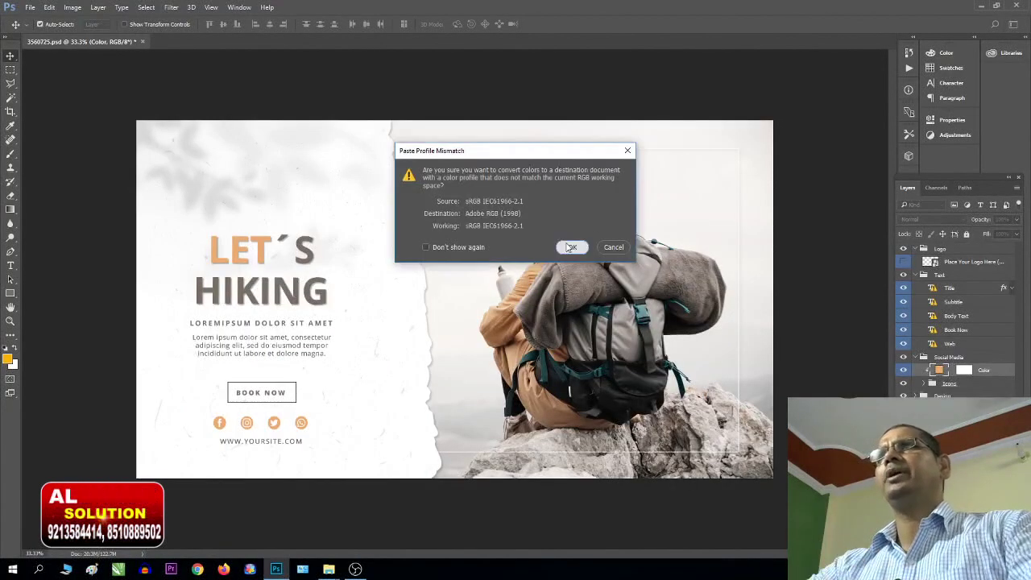
left_click(571, 246)
left_click_drag(477, 316, 573, 344)
key("ctrl+t")
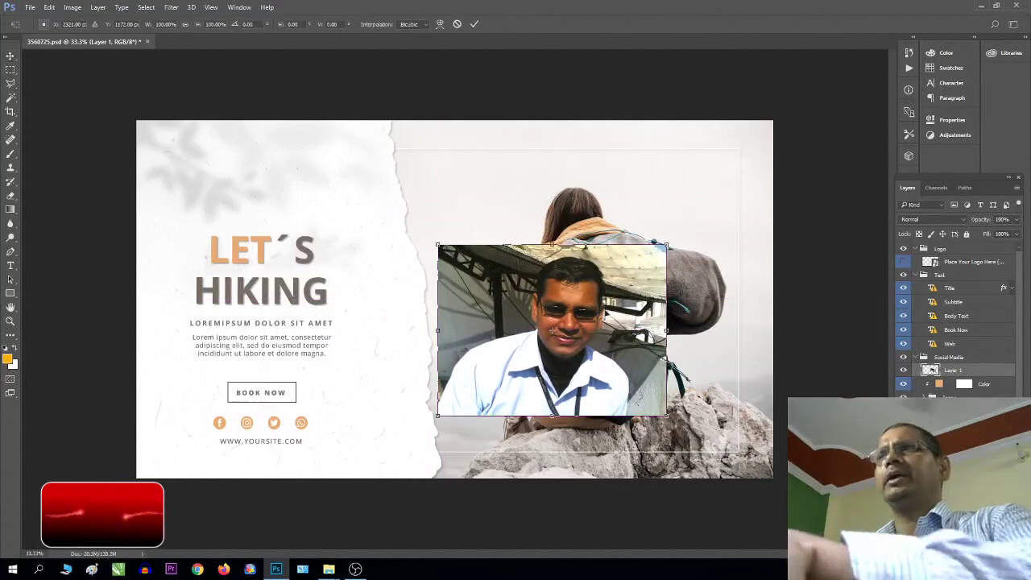
left_click_drag(667, 245, 796, 62)
left_click_drag(621, 302, 636, 280)
key("Return")
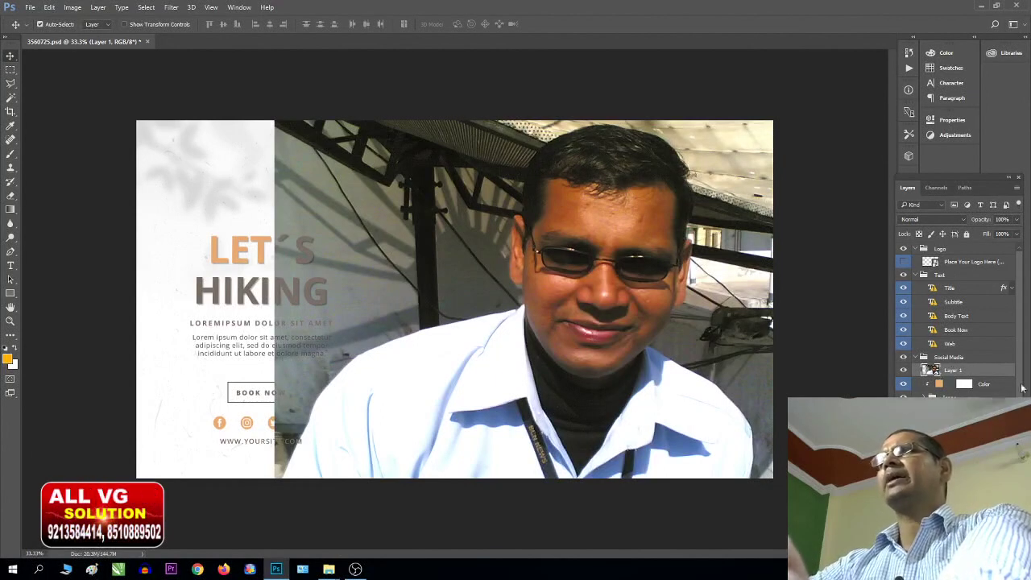
Collapse the Logo and Text layer groups and select the pasted photo layer
scroll(1019, 334, "down", 1)
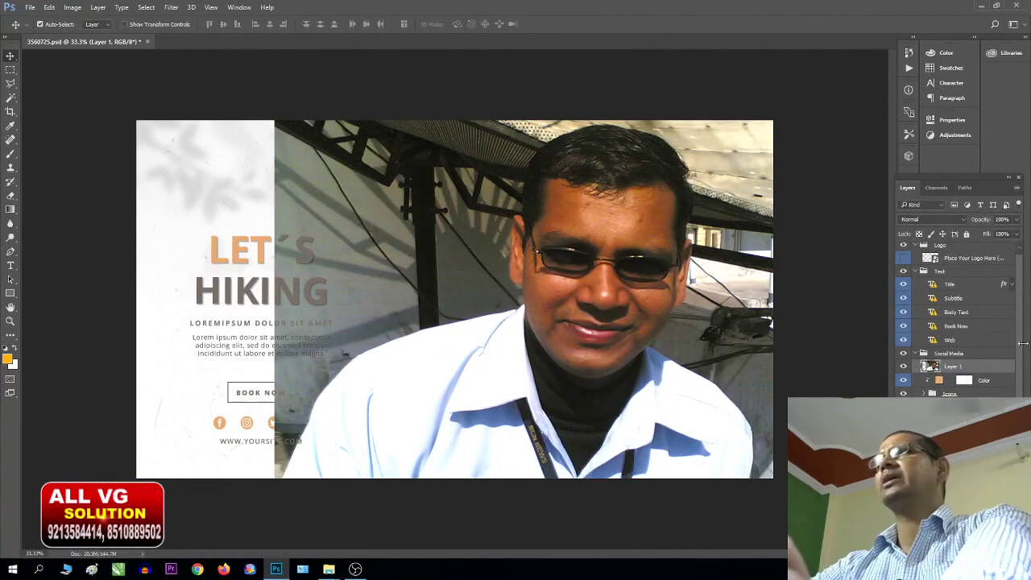
scroll(1017, 356, "up", 1)
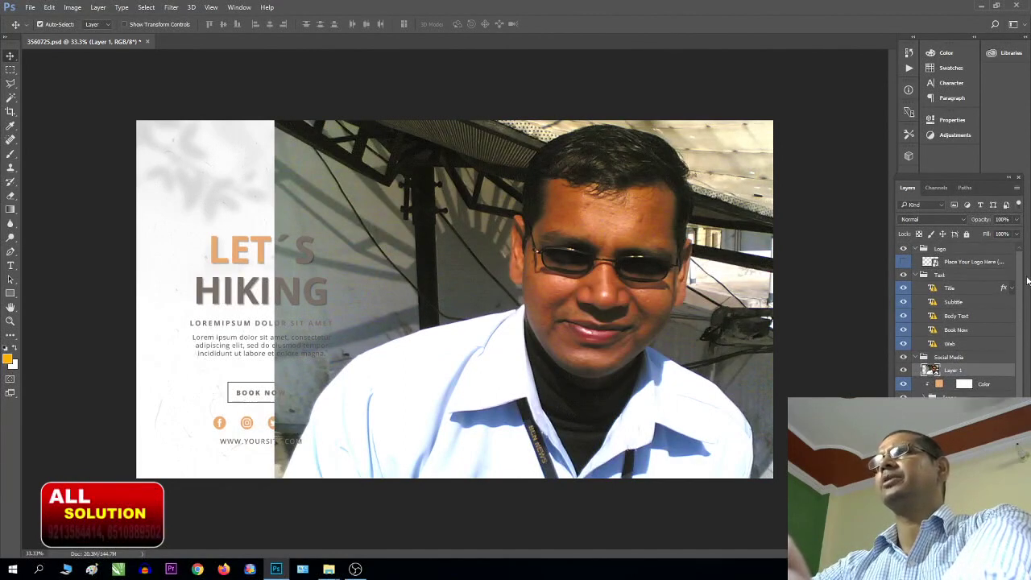
left_click(917, 249)
left_click(914, 262)
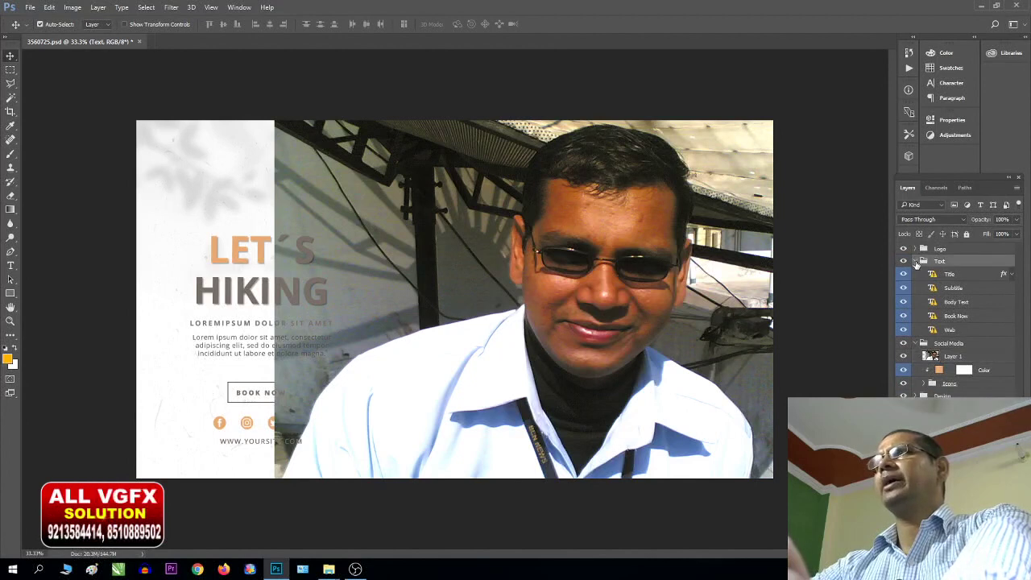
left_click(915, 262)
left_click(954, 287)
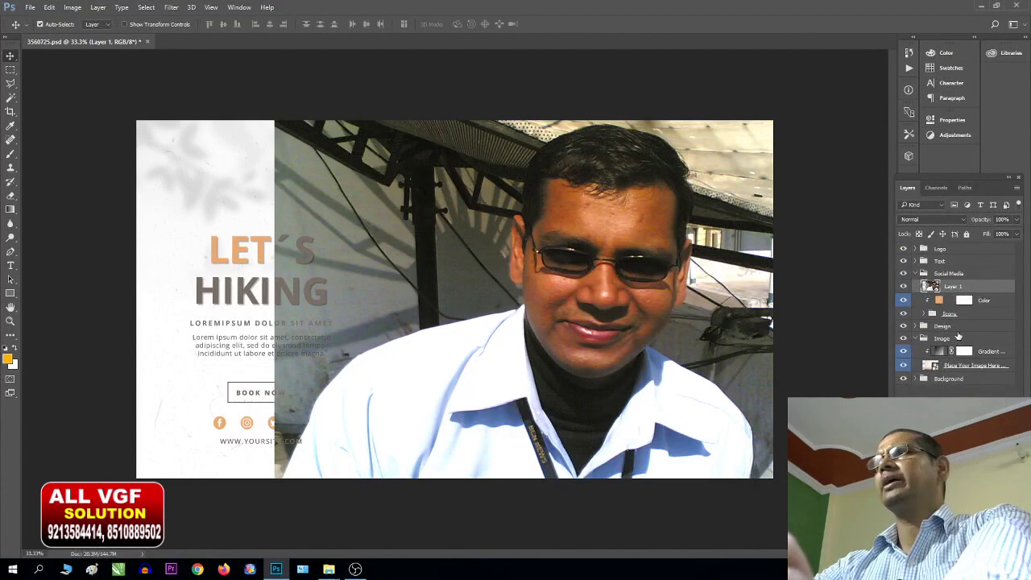
left_click_drag(963, 279, 964, 297)
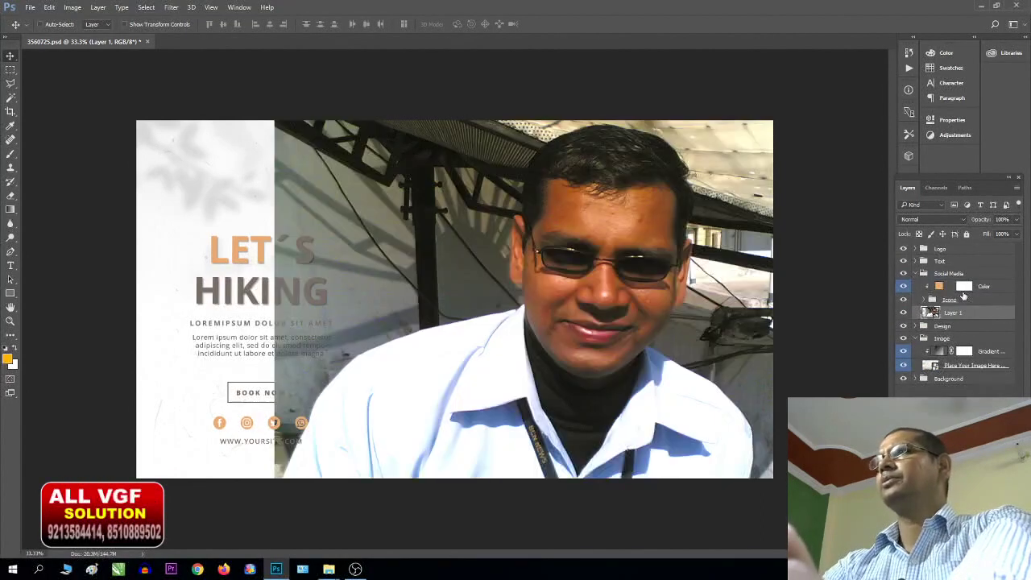
key("ctrl+z")
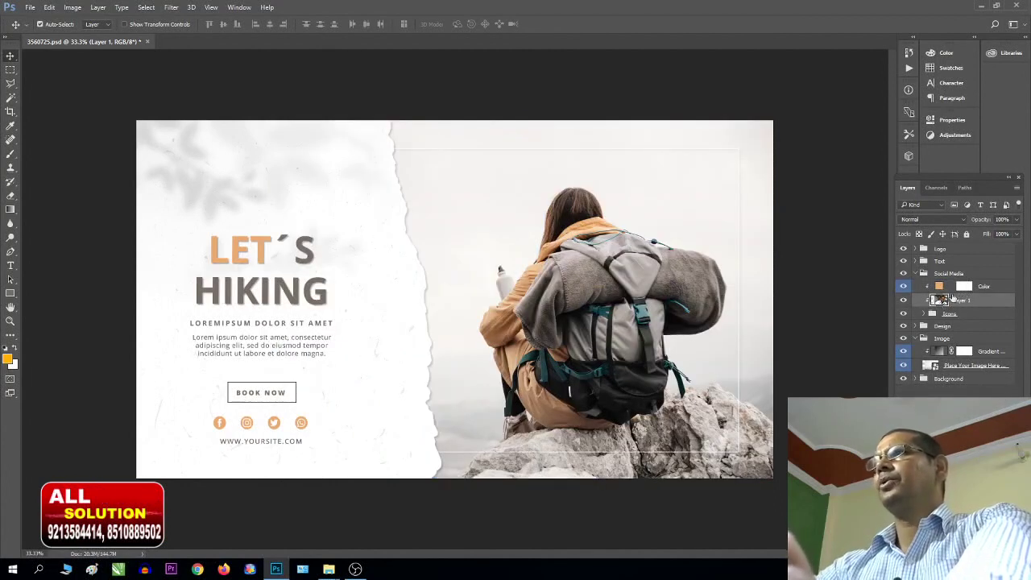
left_click_drag(937, 301, 944, 343)
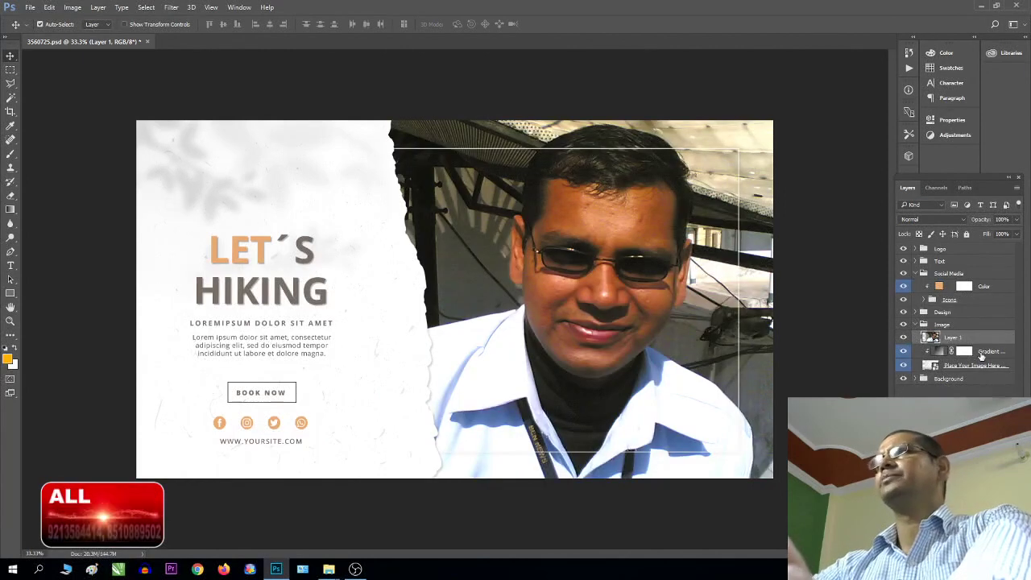
key("ctrl+z")
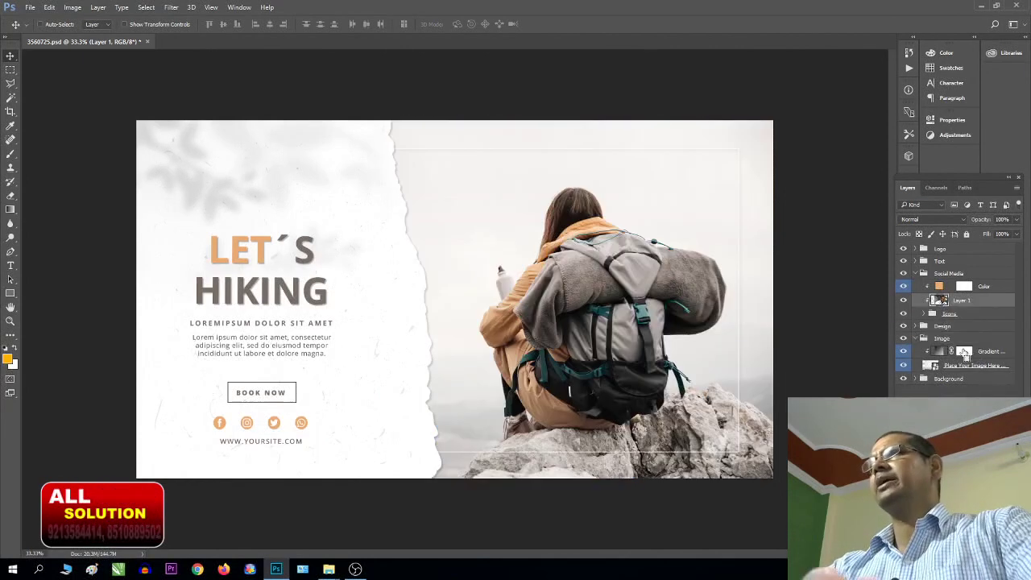
Move the photo layer to the top of the Image group and shift the photo slightly right and down
left_click_drag(940, 301, 946, 345)
left_click(591, 330)
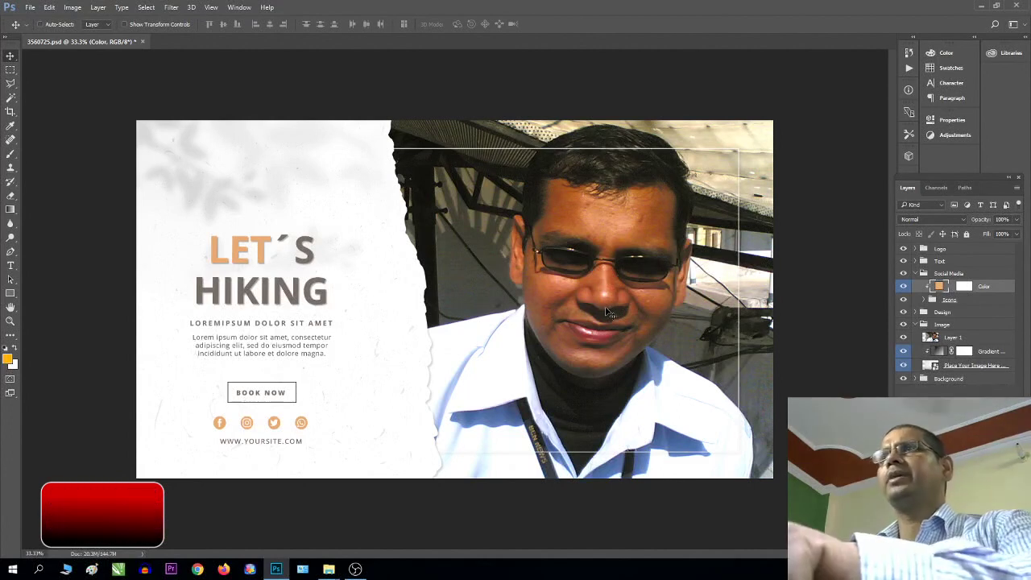
left_click(944, 339)
key("ctrl+t")
mouse_move(580, 319)
left_mouse_down()
mouse_move(602, 300)
mouse_move(592, 324)
mouse_move(593, 316)
left_mouse_up()
key("Return")
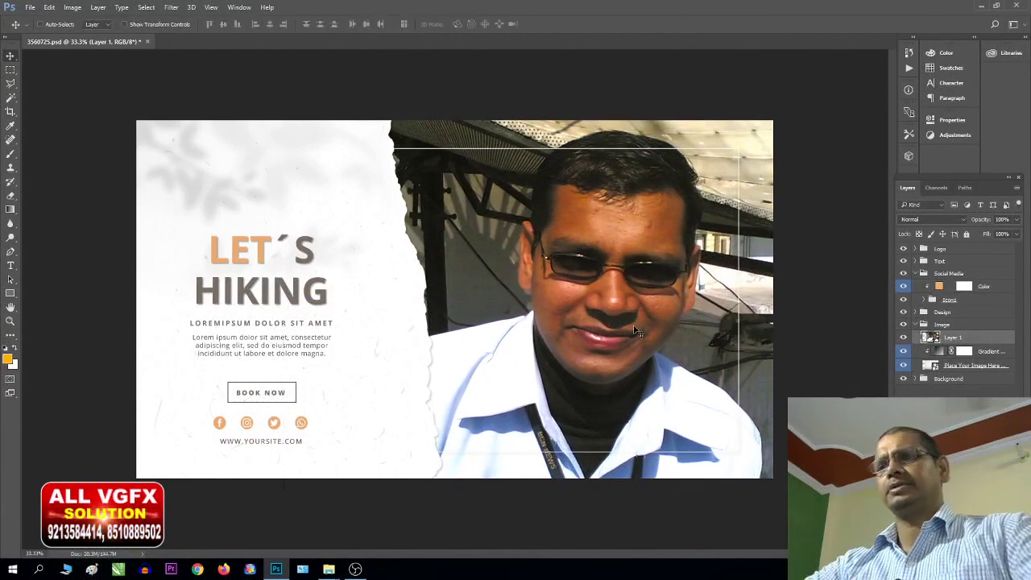
Apply Color Balance to the photo's midtones with Cyan-Red at -3 and Yellow-Blue at +10
key("ctrl+b")
left_click_drag(132, 281, 127, 284)
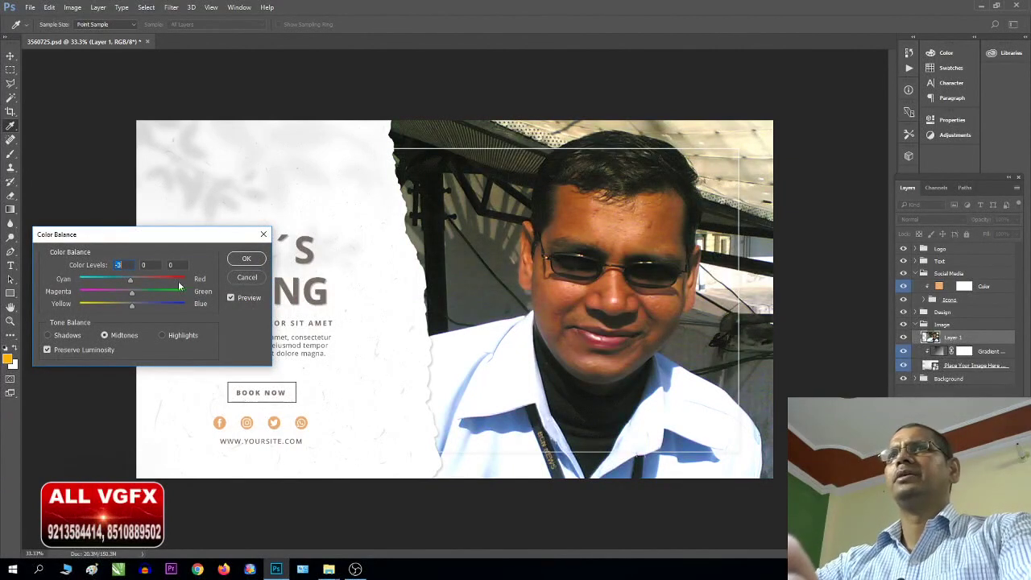
left_click(137, 306)
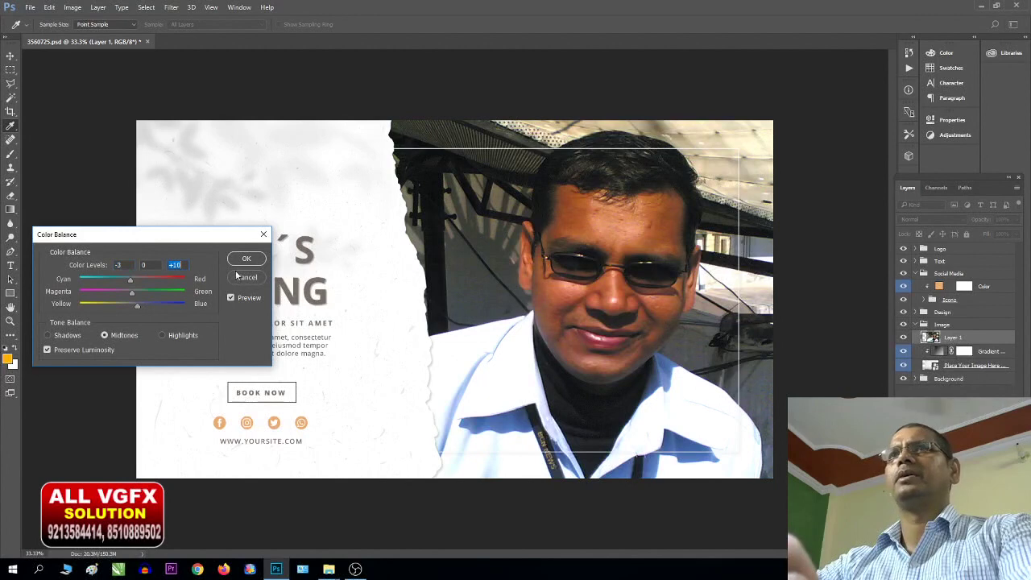
left_click(247, 258)
key("ctrl+l")
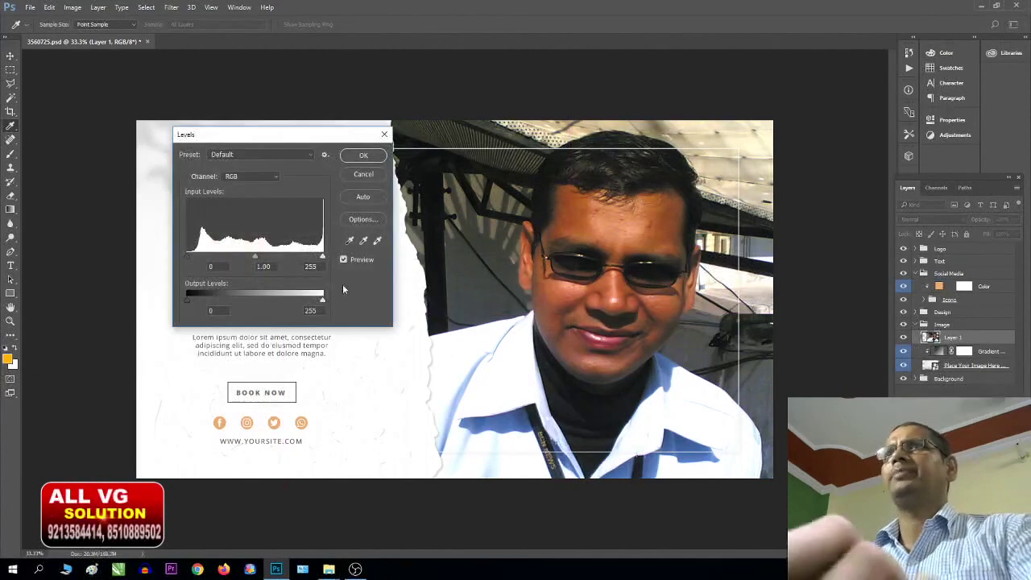
left_click_drag(256, 257, 245, 258)
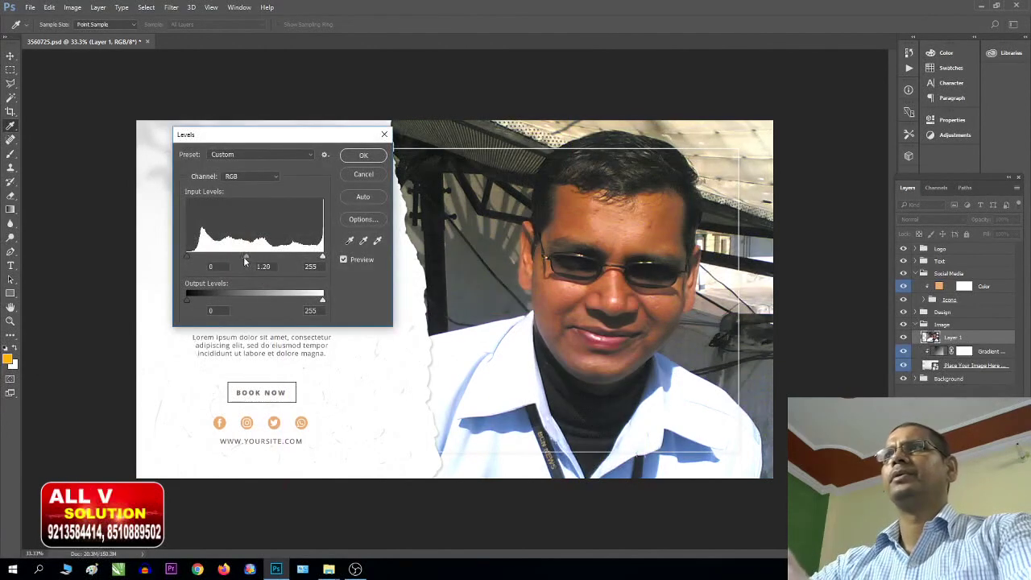
left_click_drag(187, 259, 190, 262)
left_click_drag(322, 257, 321, 257)
left_click_drag(247, 259, 252, 259)
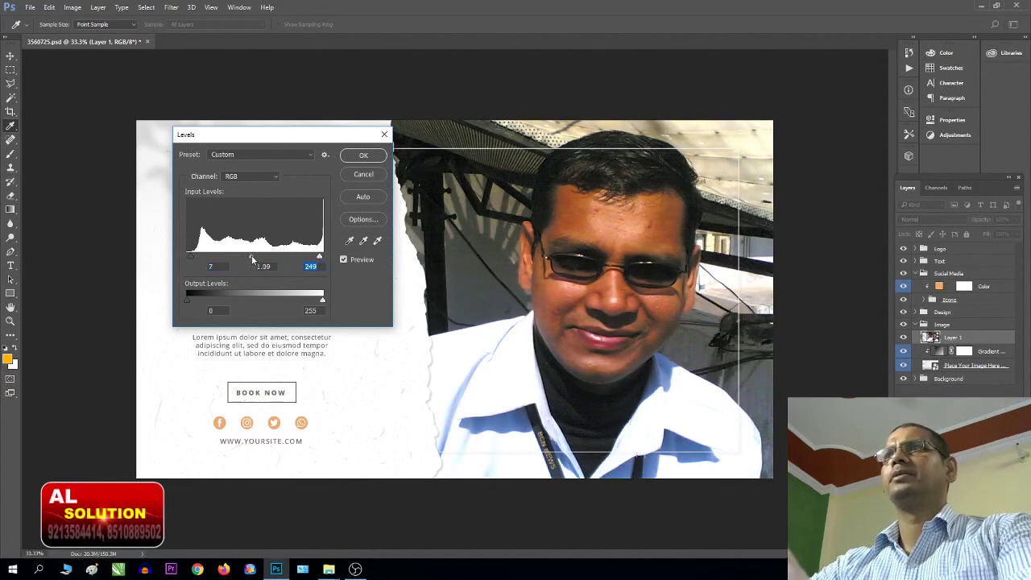
left_click(248, 259)
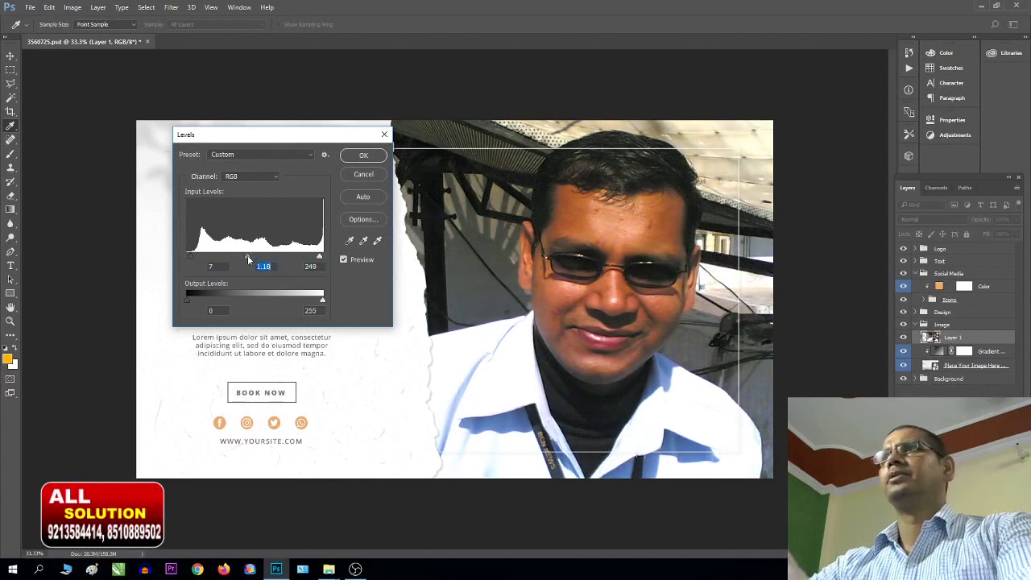
left_click(359, 171)
key("ctrl+m")
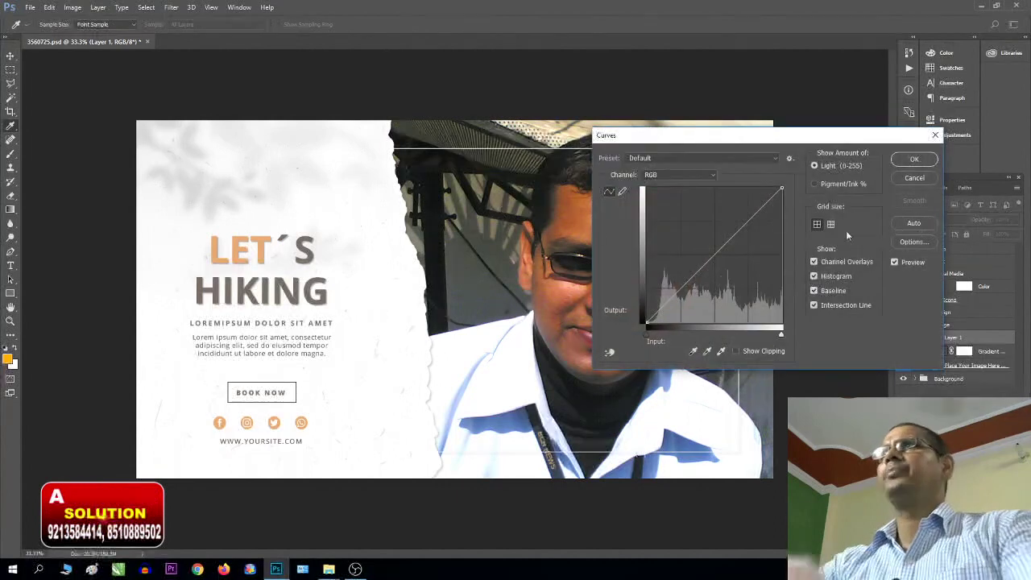
left_click_drag(714, 253, 713, 252)
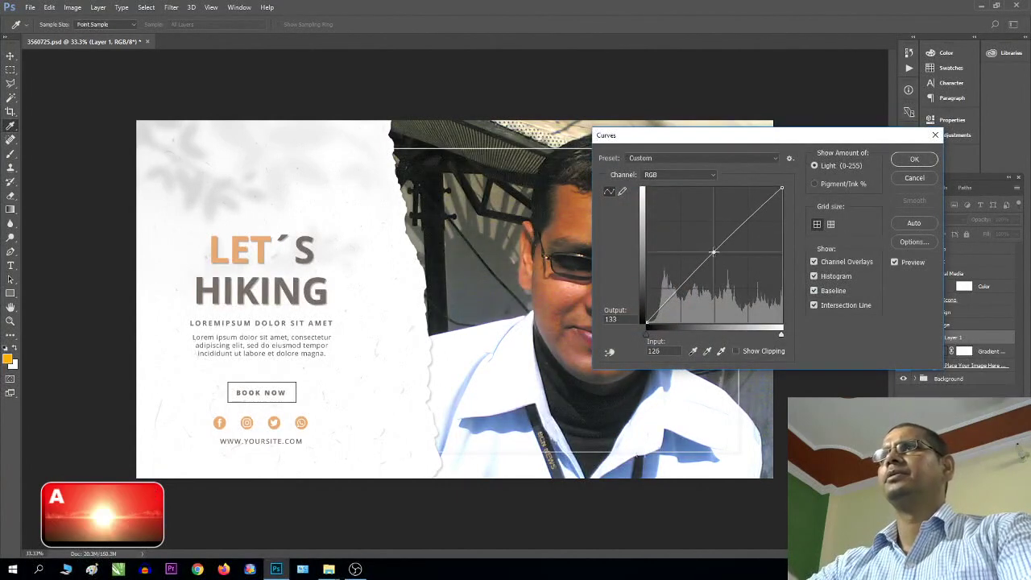
left_click(901, 179)
key("ctrl+minus")
key("ctrl+minus")
key("ctrl+plus")
key("ctrl+plus")
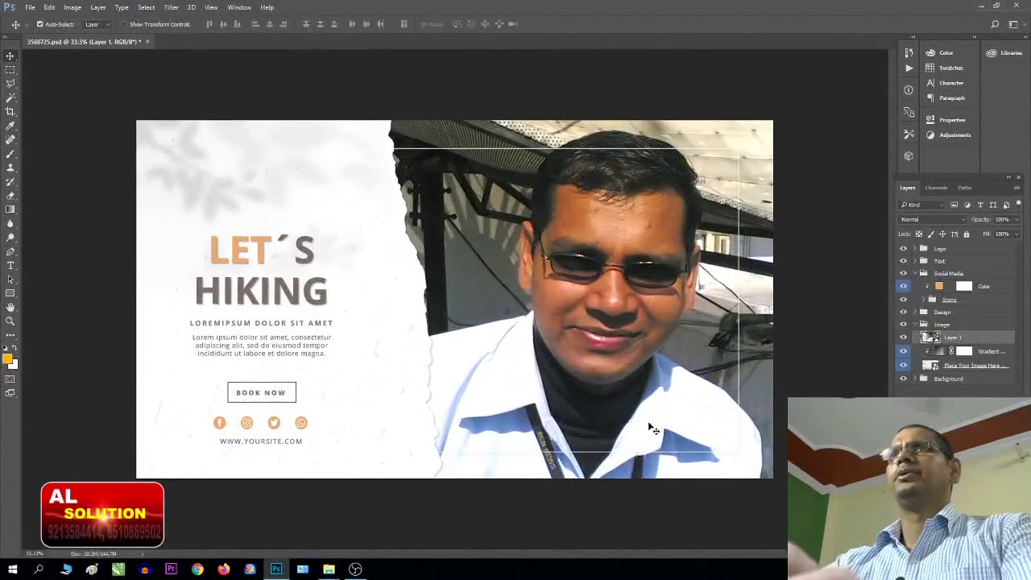
Replace the "LET´S HIKING" title text with "Computer" and add an empty line above it
key("t")
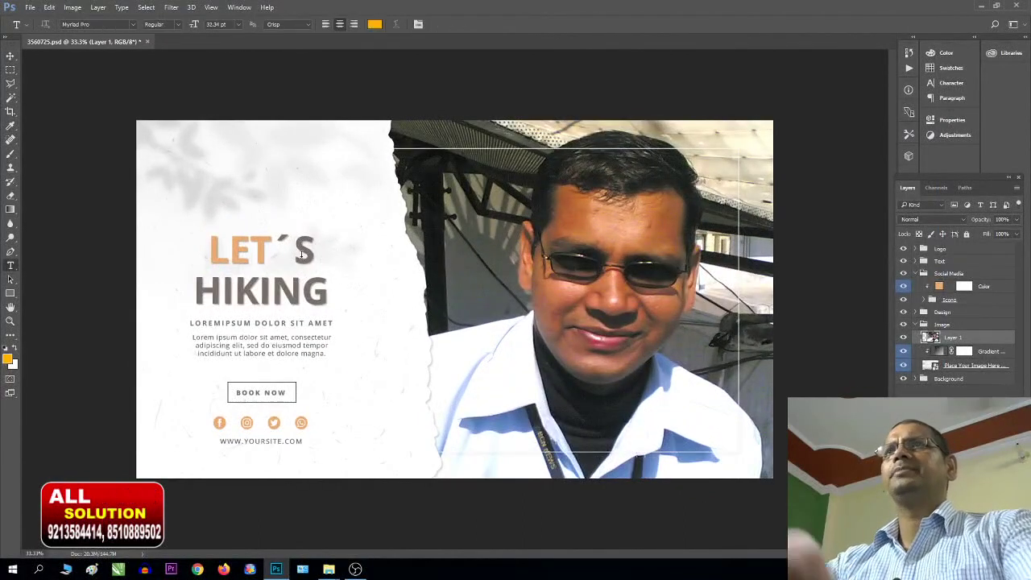
left_click(301, 257)
left_click(490, 241)
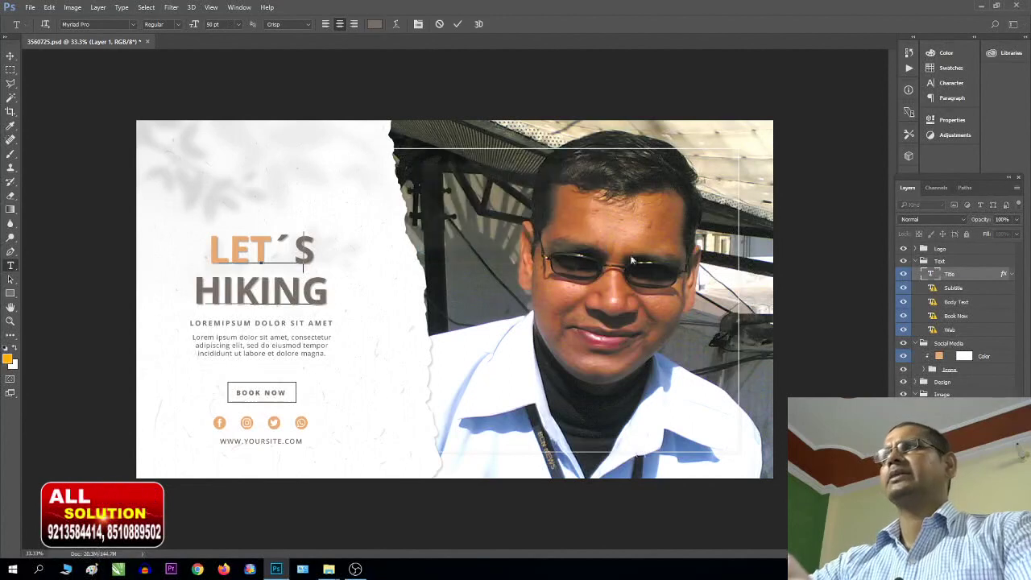
left_click(951, 301)
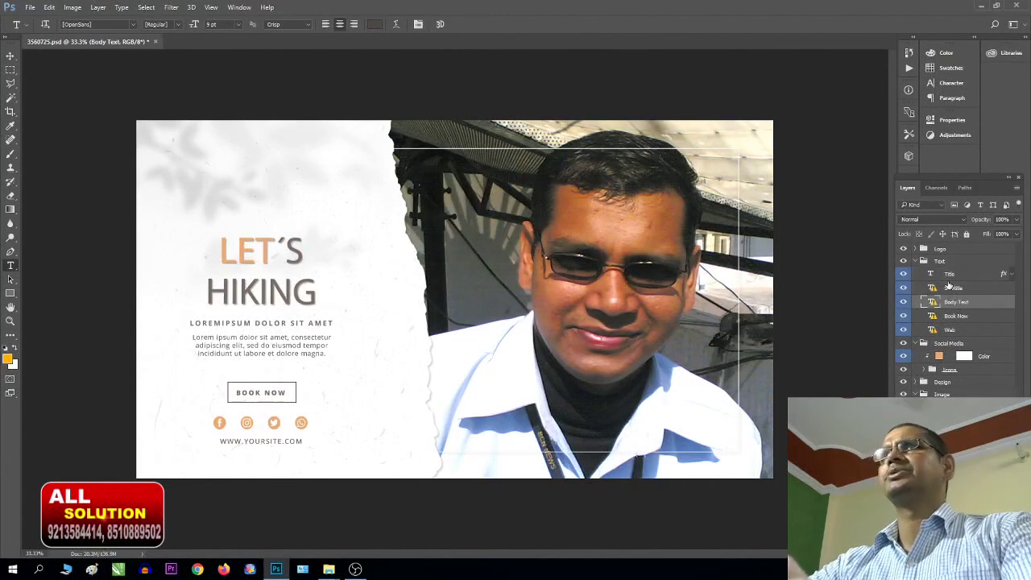
left_click(945, 275)
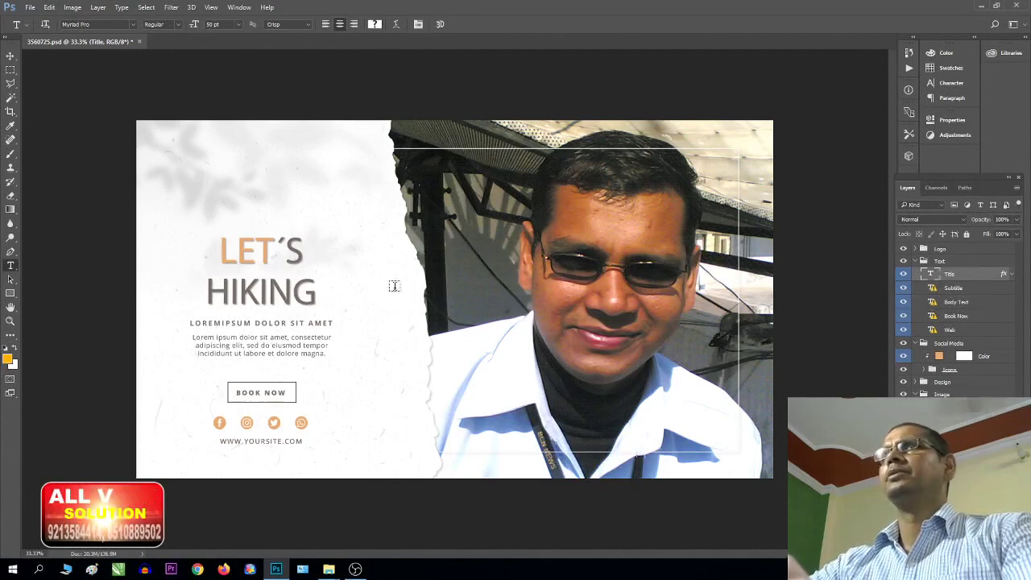
left_click(318, 277)
key("ctrl+a")
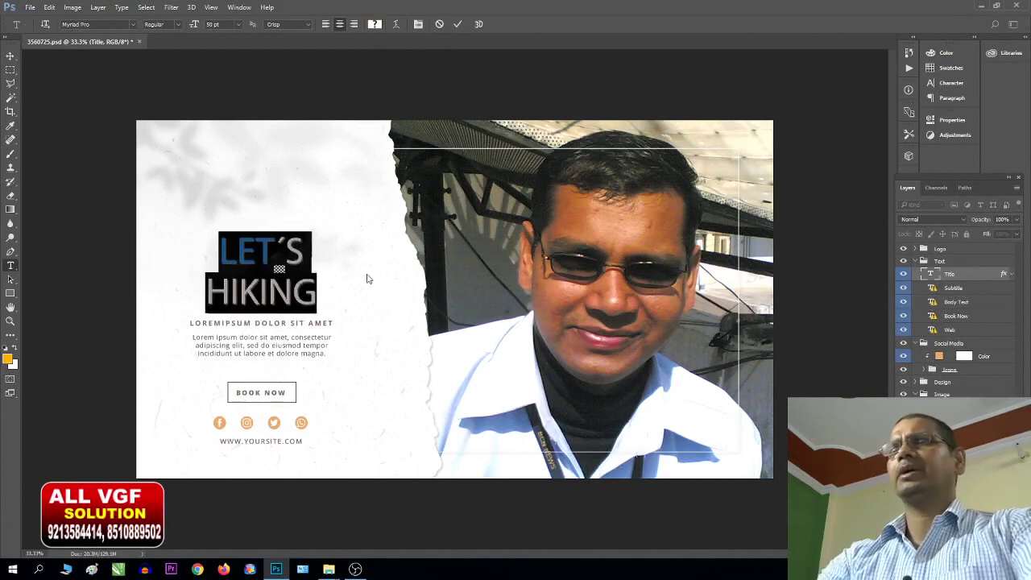
type("Computer")
key("Return")
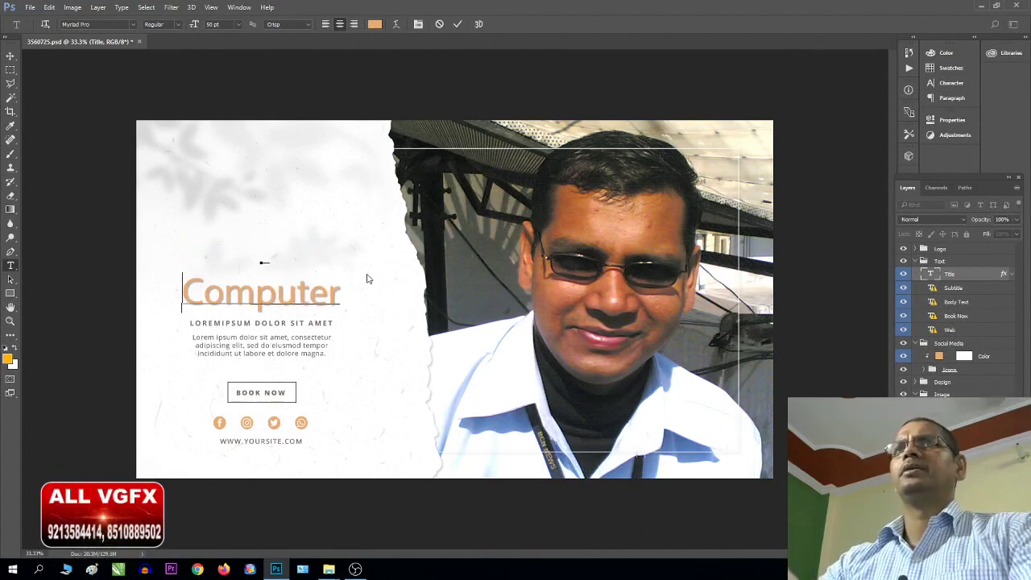
Enter "Edius 8, 9" on the line above "Computer" in the title
type("edu")
key("BackSpace")
key("BackSpace")
key("BackSpace")
type("Edi")
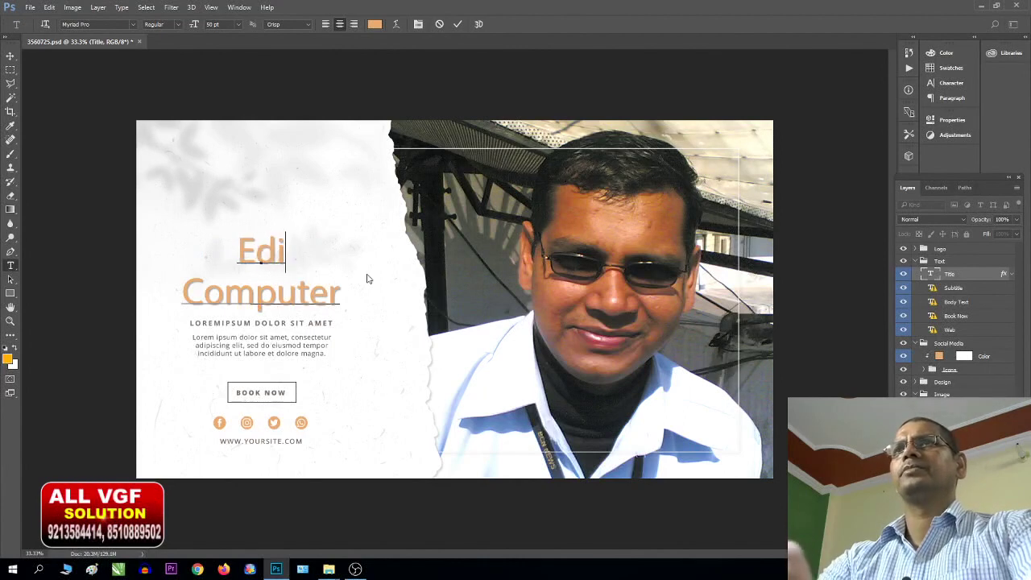
type("us 8")
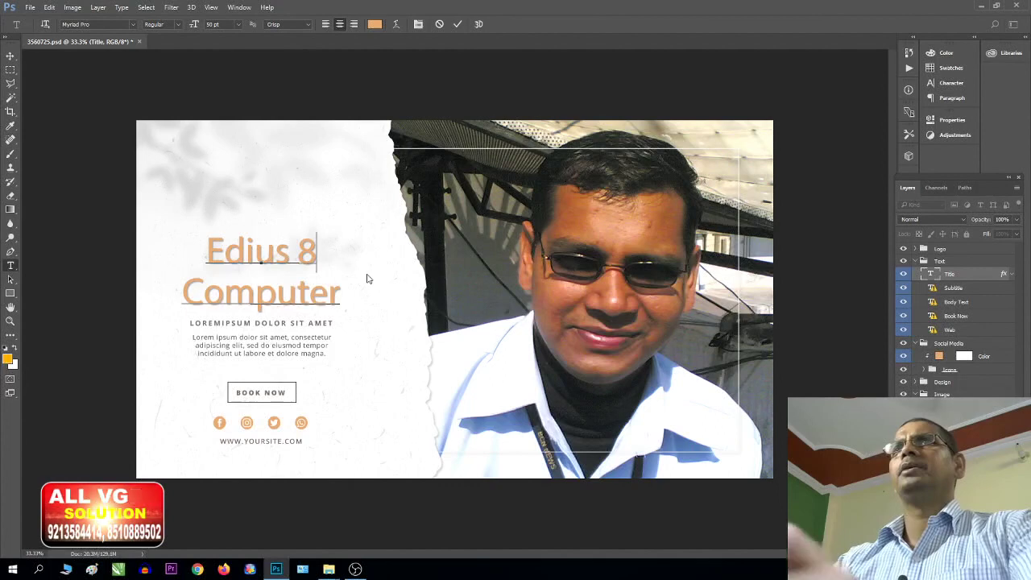
type(" 9")
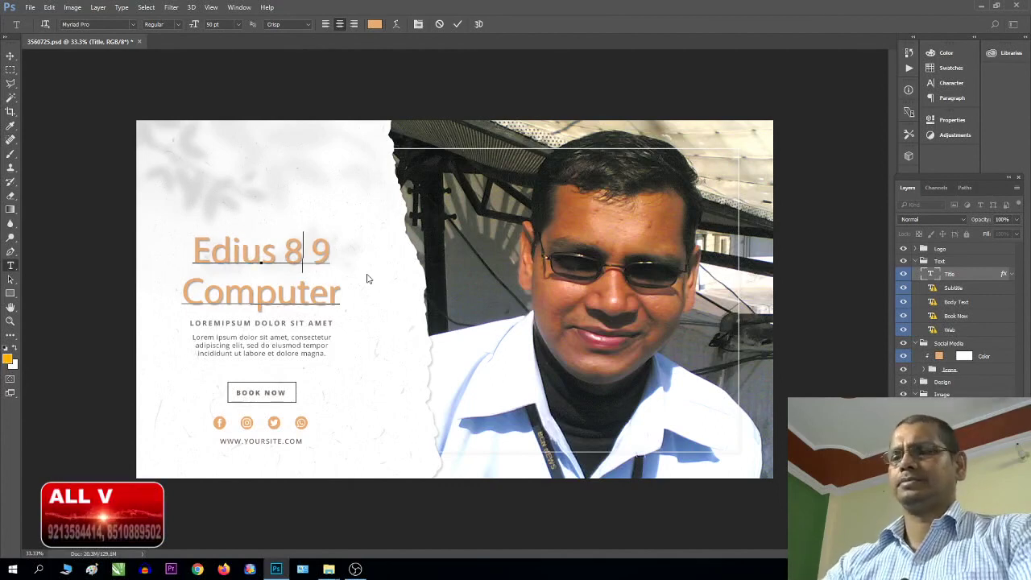
type(".")
left_click(366, 278)
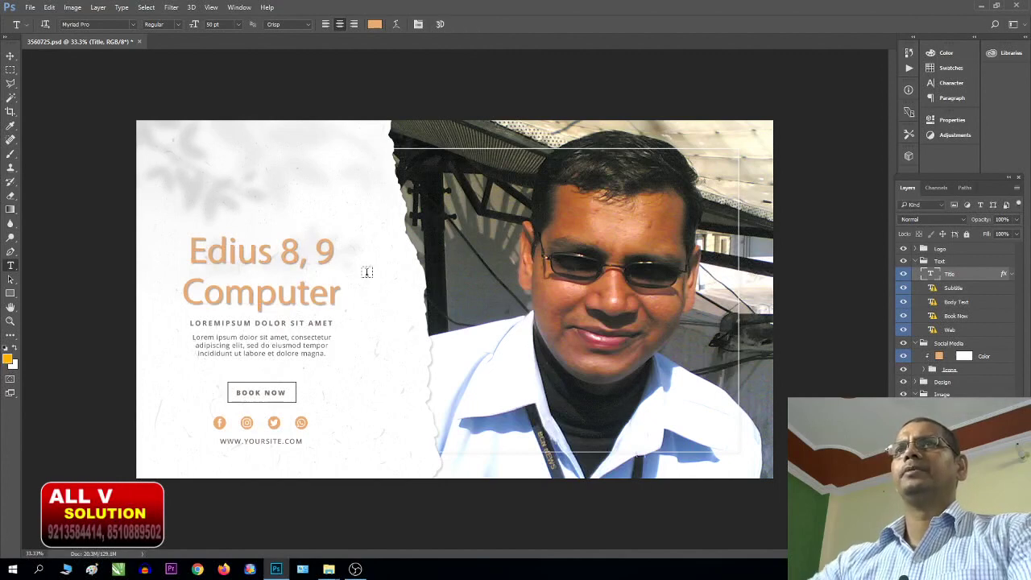
Extend the title's second line to read "Computer Configration"
left_click(339, 299)
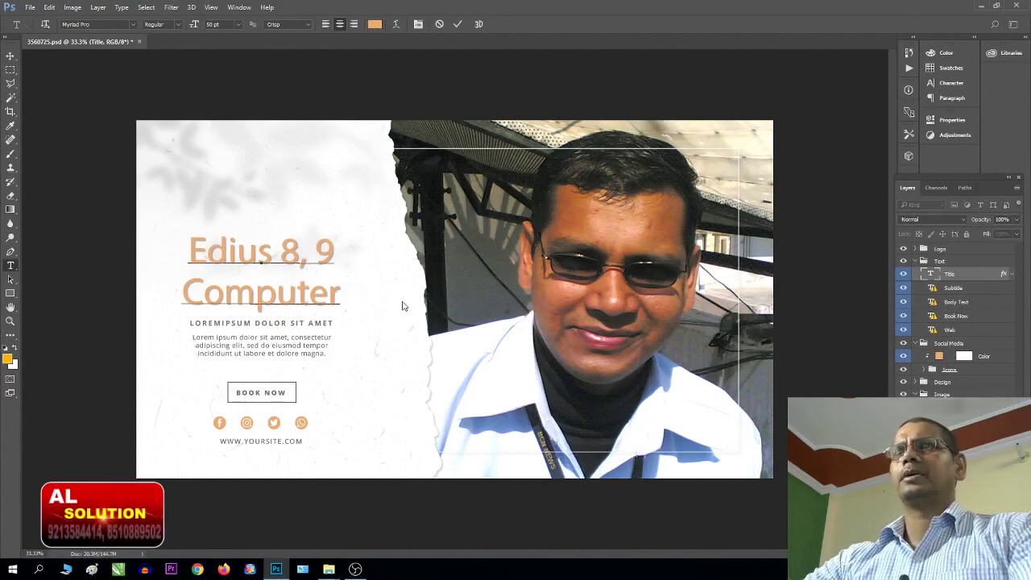
type("con")
key("BackSpace")
key("BackSpace")
key("BackSpace")
type("Con")
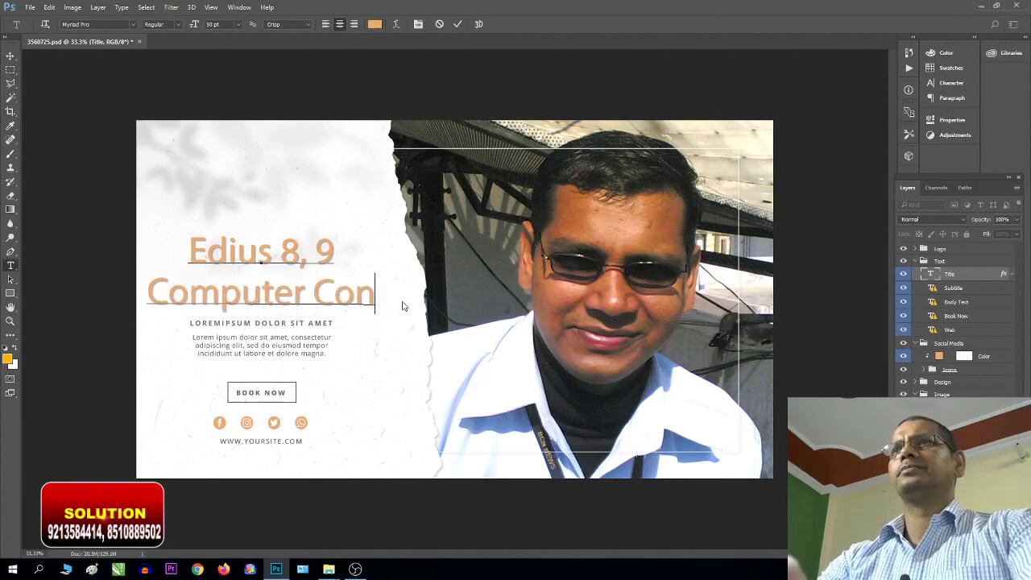
type("figration")
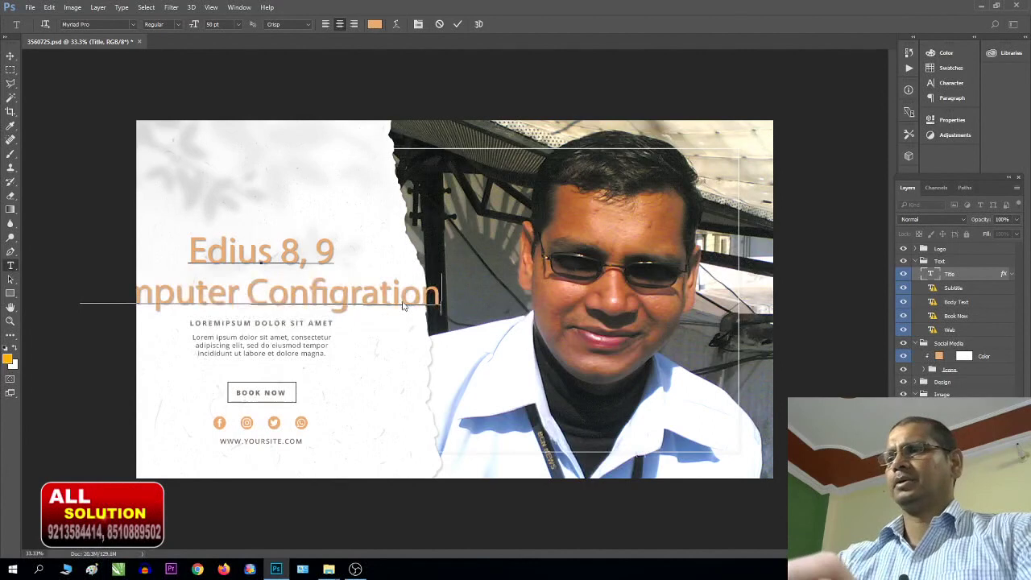
Reduce the font size of the "Computer Configration" line to 32.99 pt
key("shift+Home")
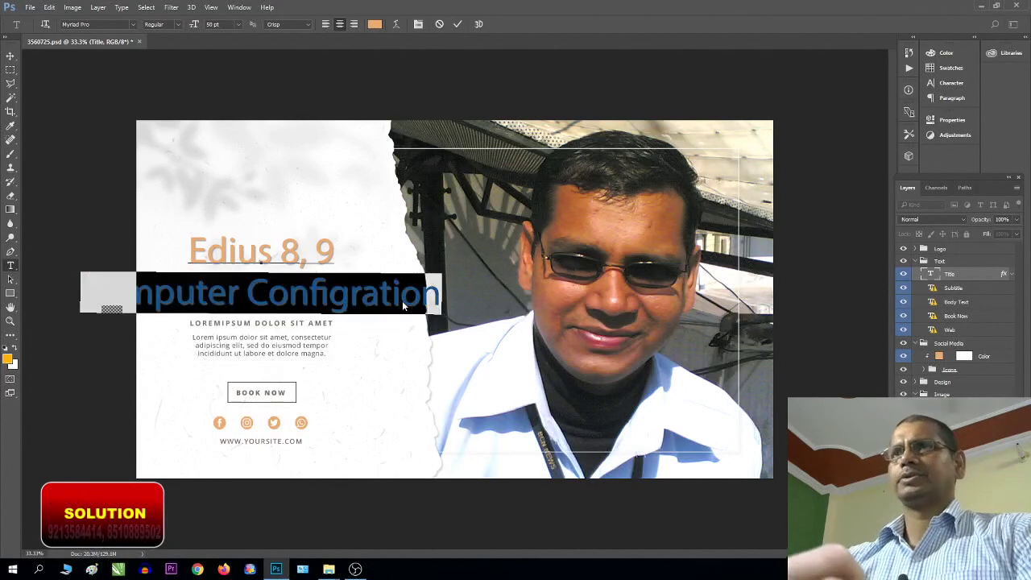
key("ctrl+shift+comma")
key("ctrl+shift+comma")
key("ctrl+shift+comma")
key("ctrl+shift+comma")
key("ctrl+shift+comma")
key("ctrl+shift+comma")
key("ctrl+shift+comma")
key("ctrl+shift+comma")
key("ctrl+shift+comma")
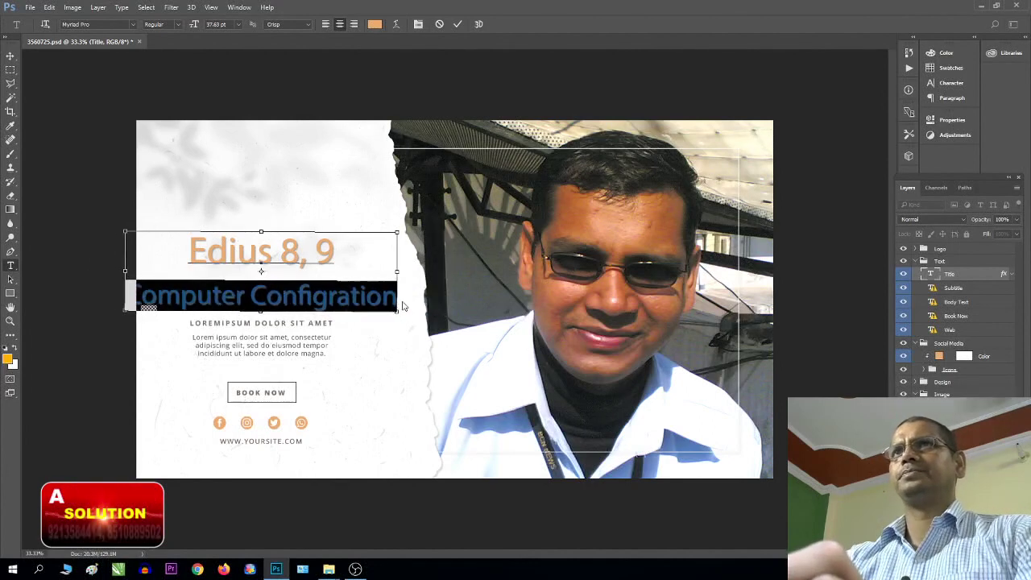
key("ctrl+Return")
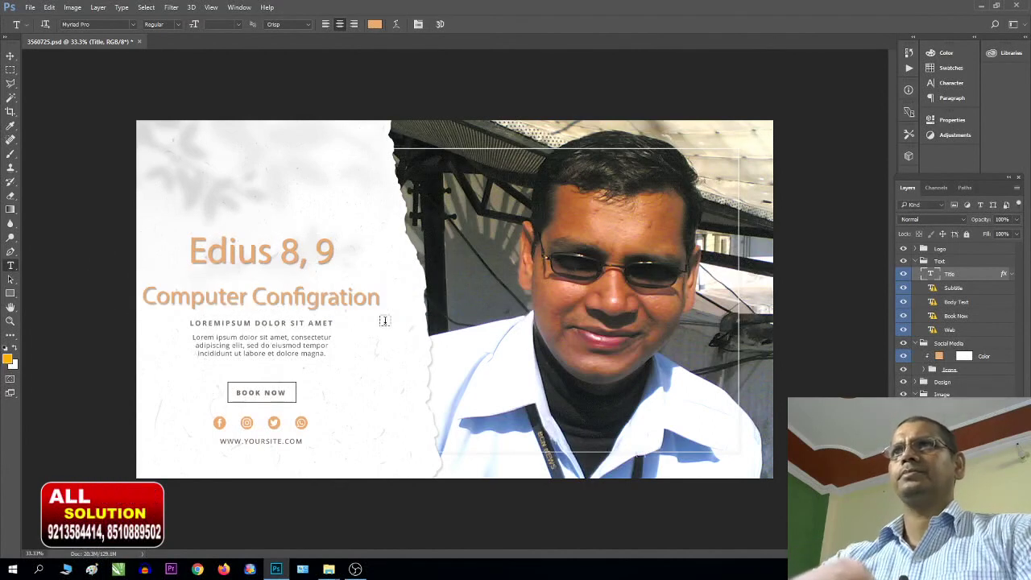
Make the "Computer Configration" line faux bold and set its horizontal scale to 80%
left_click(375, 300)
left_click_drag(379, 298, 143, 299)
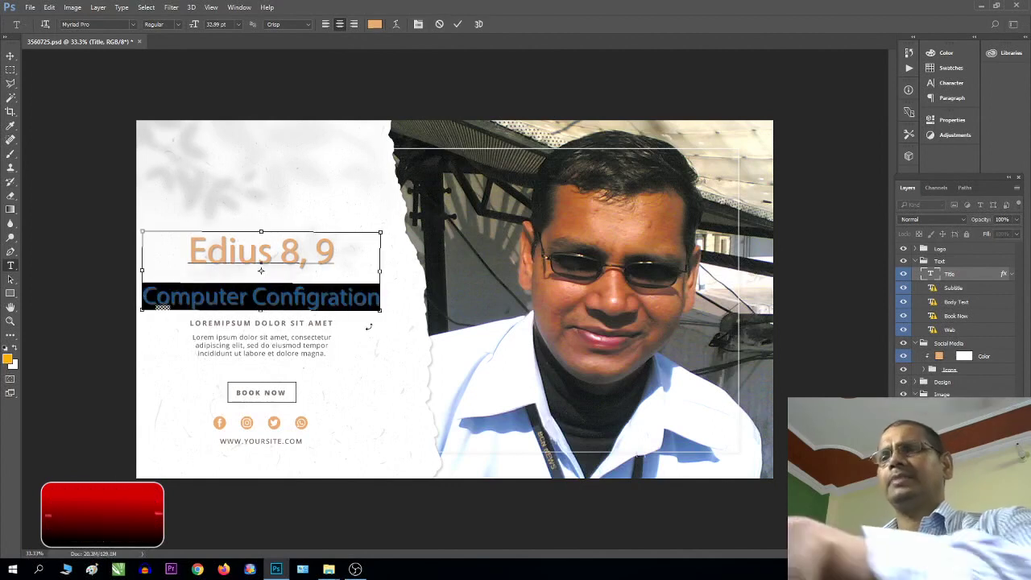
left_click(950, 83)
left_click(816, 135)
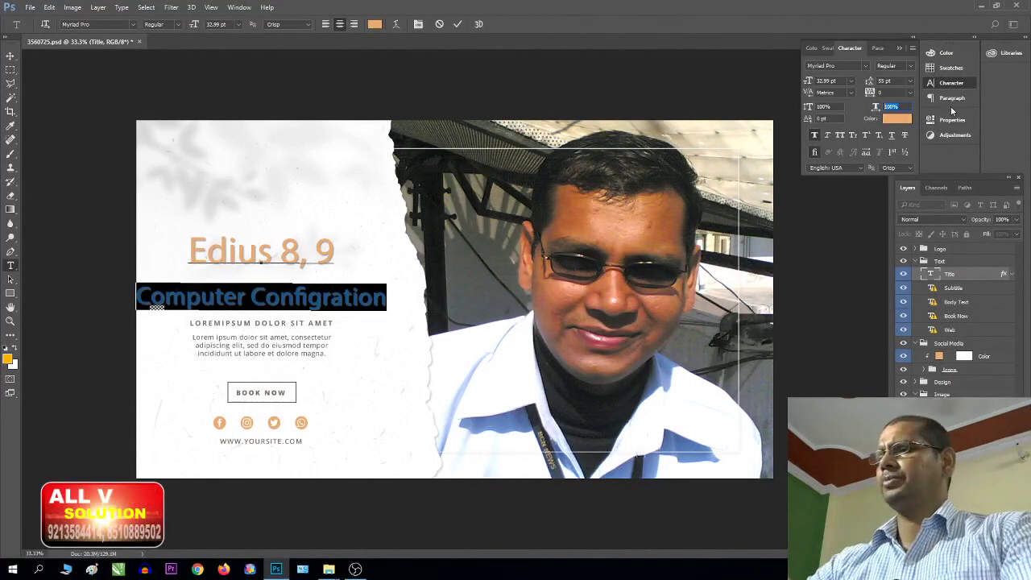
type("80")
key("ctrl+Return")
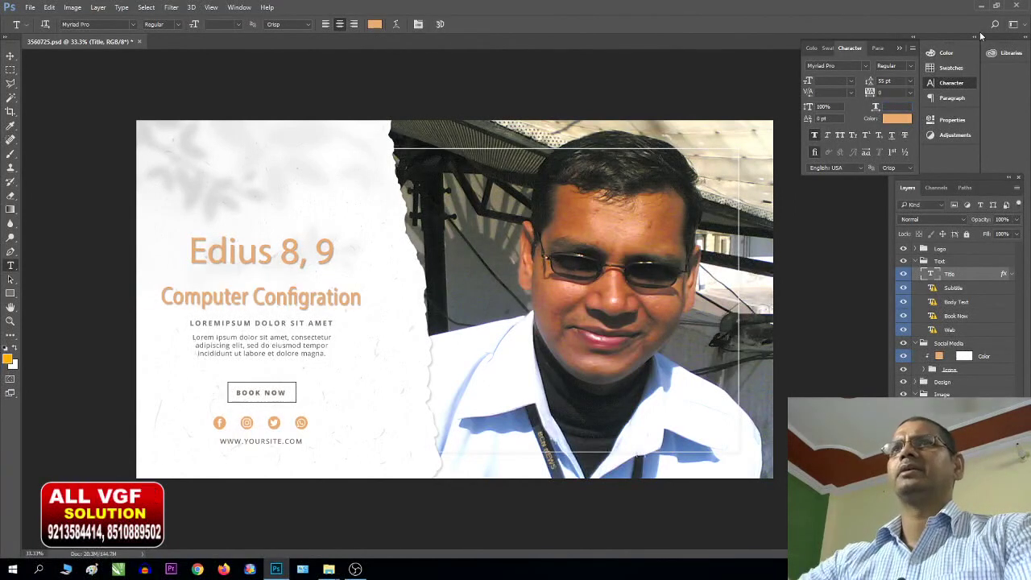
Enlarge the "Computer Configration" line's font size to 40.72 pt
left_click(308, 307)
key("ctrl+a")
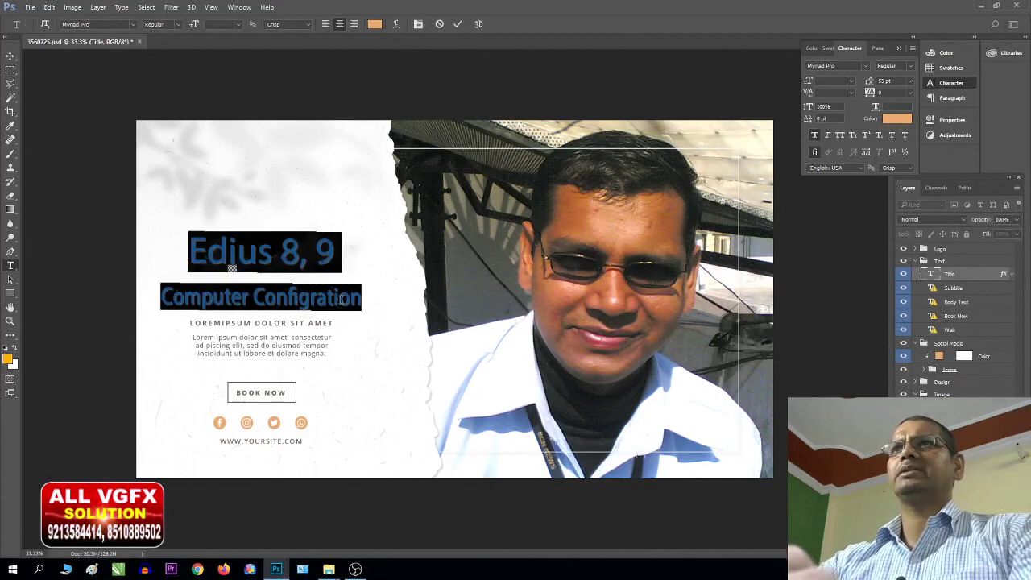
left_click(342, 299)
left_click_drag(362, 297, 146, 307)
key("ctrl+shift+period")
key("ctrl+shift+period")
key("ctrl+shift+period")
key("ctrl+shift+period")
key("ctrl+Return")
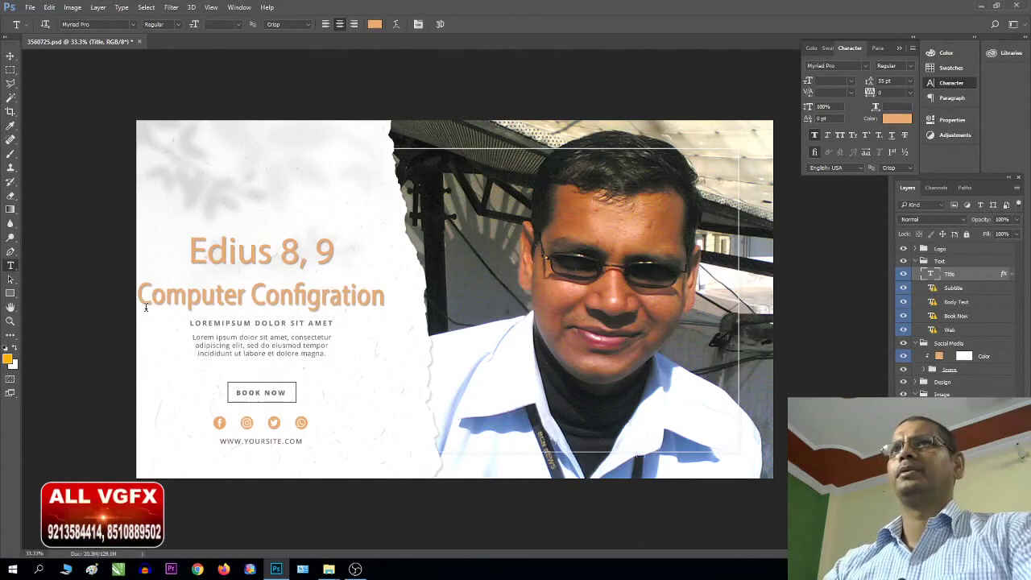
Nudge the whole title text to the right and slightly up to center it on the white paper area
key("v")
key("shift+Right")
key("shift+Right")
key("shift+Right")
key("shift+Right")
key("shift+Right")
key("shift+Right")
key("shift+Right")
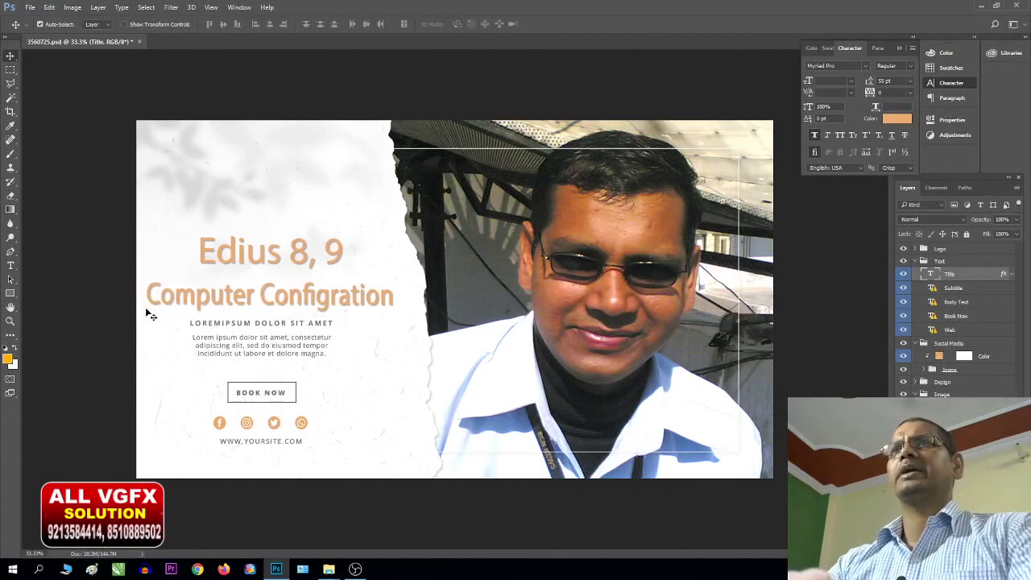
key("shift+Up")
key("shift+Up")
key("shift+Up")
key("shift+Down")
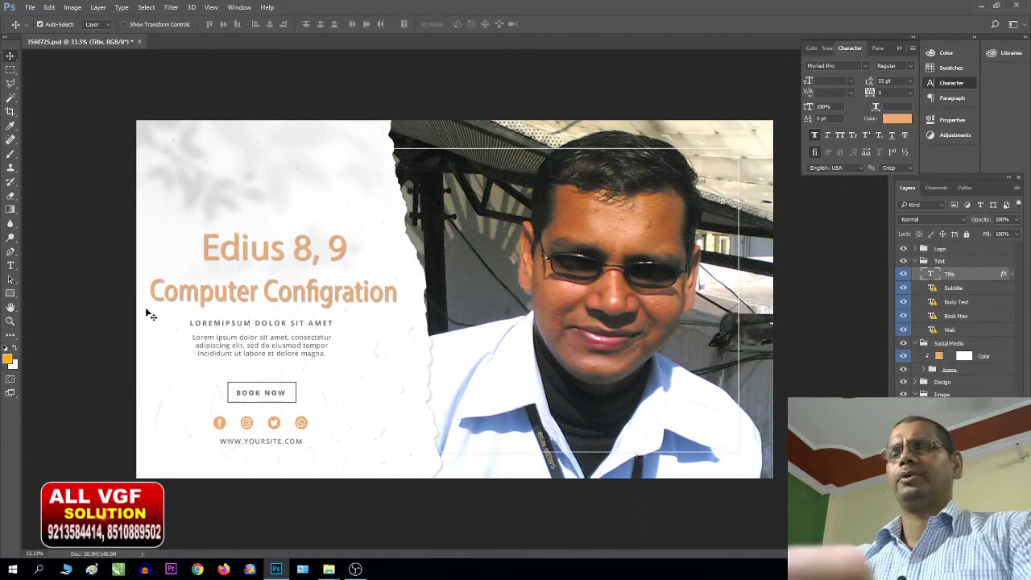
Change the font of the "Edius 8, 9" line to NewBrunswick
key("t")
left_click_drag(347, 247, 150, 244)
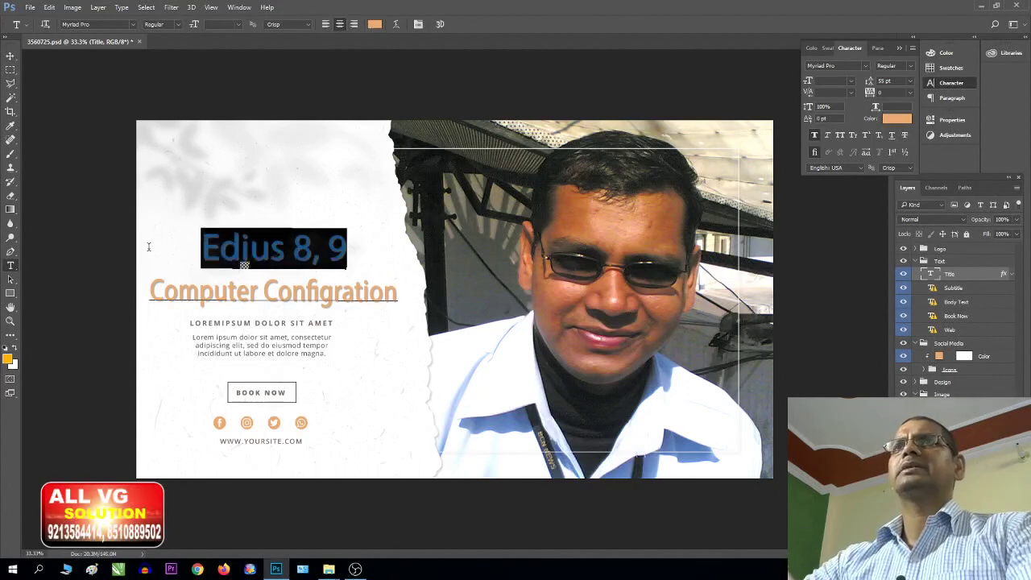
left_click(93, 25)
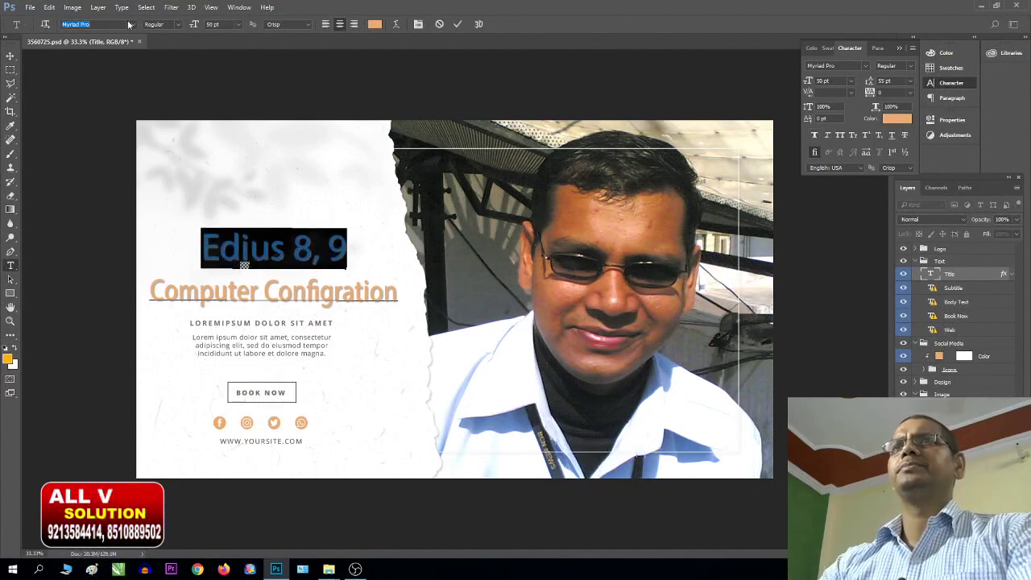
key("Down")
key("Down")
key("Down")
key("Down")
key("Down")
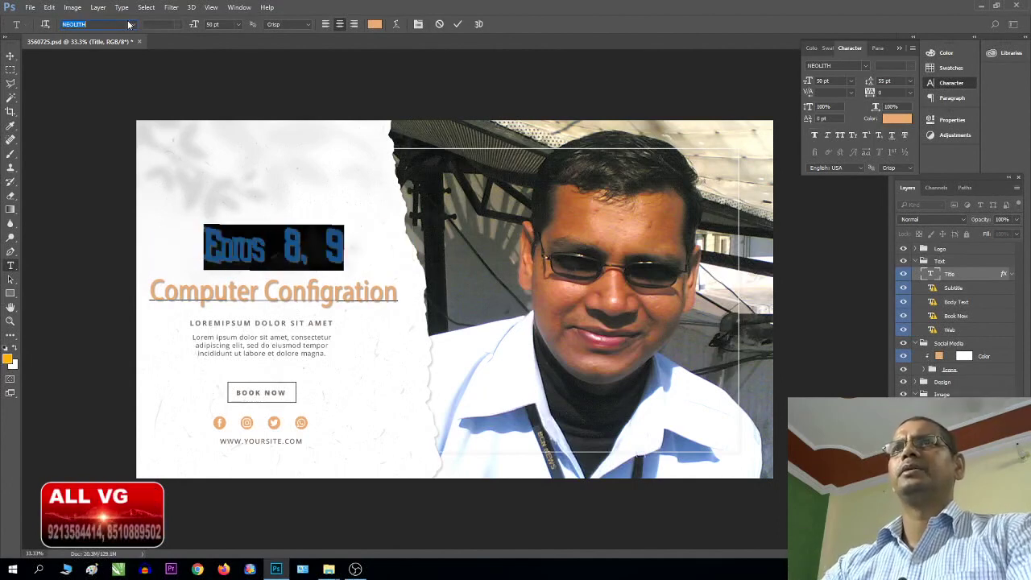
key("Down")
key("Down")
key("Return")
key("ctrl+Return")
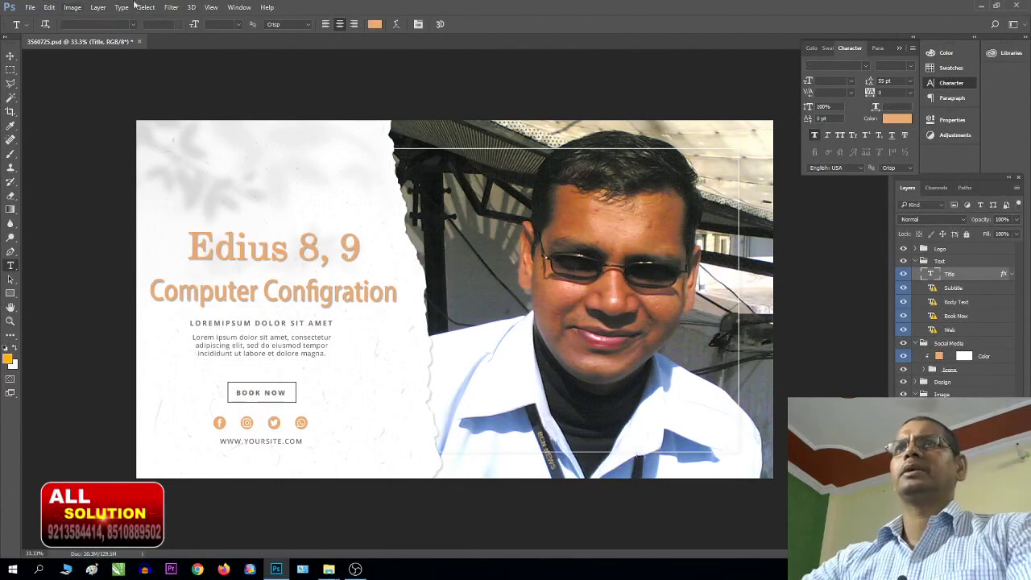
Color the "Computer Configration" line red with hex value ff0000
left_click(343, 295)
left_click_drag(401, 296, 146, 297)
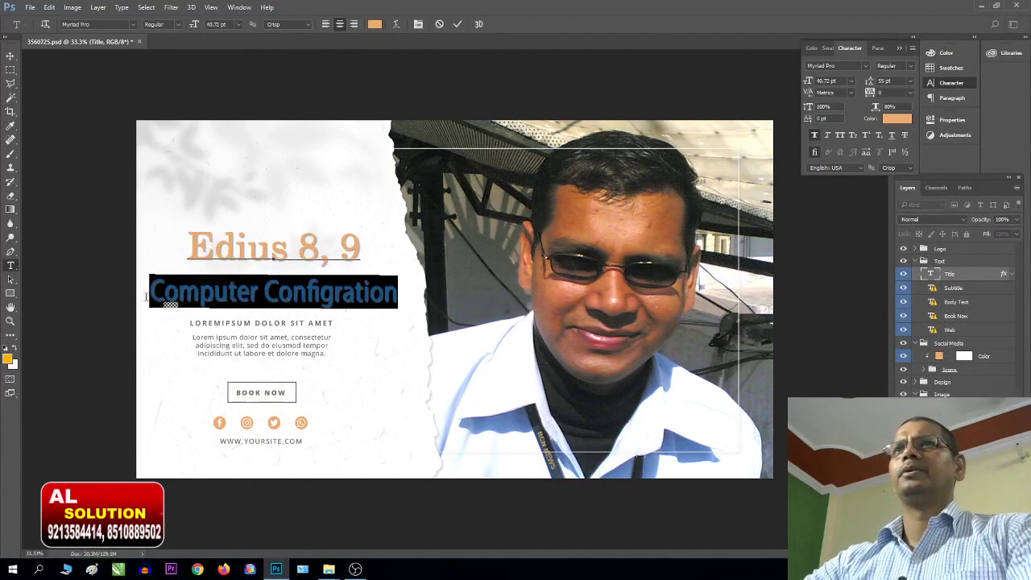
left_click(376, 24)
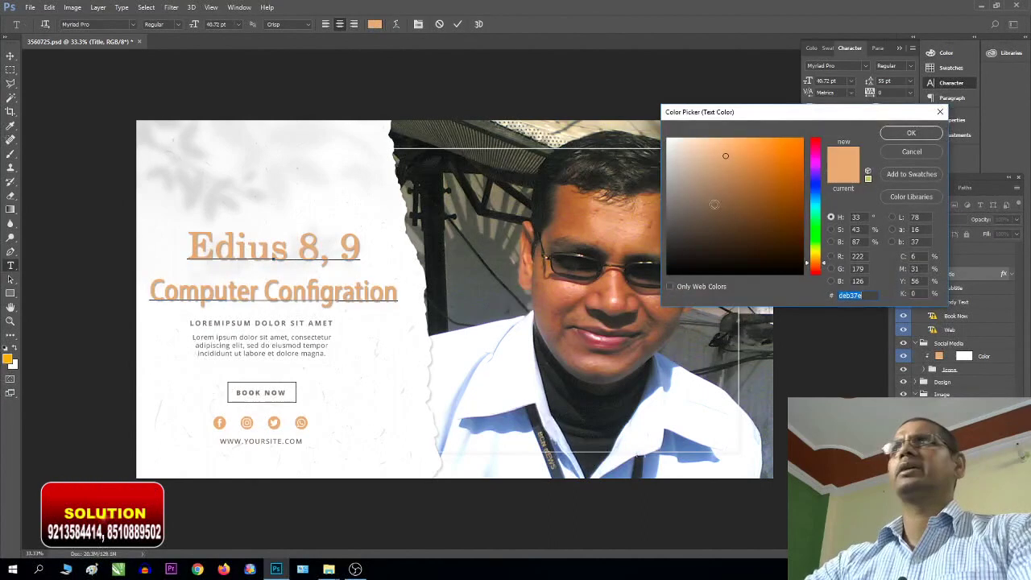
type("ff0000")
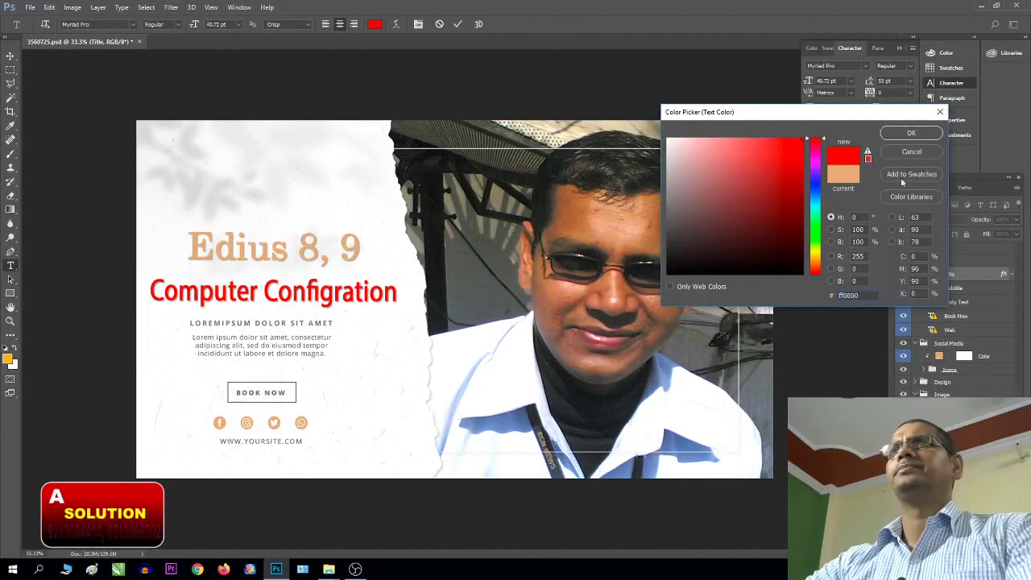
left_click(911, 133)
left_click(370, 268)
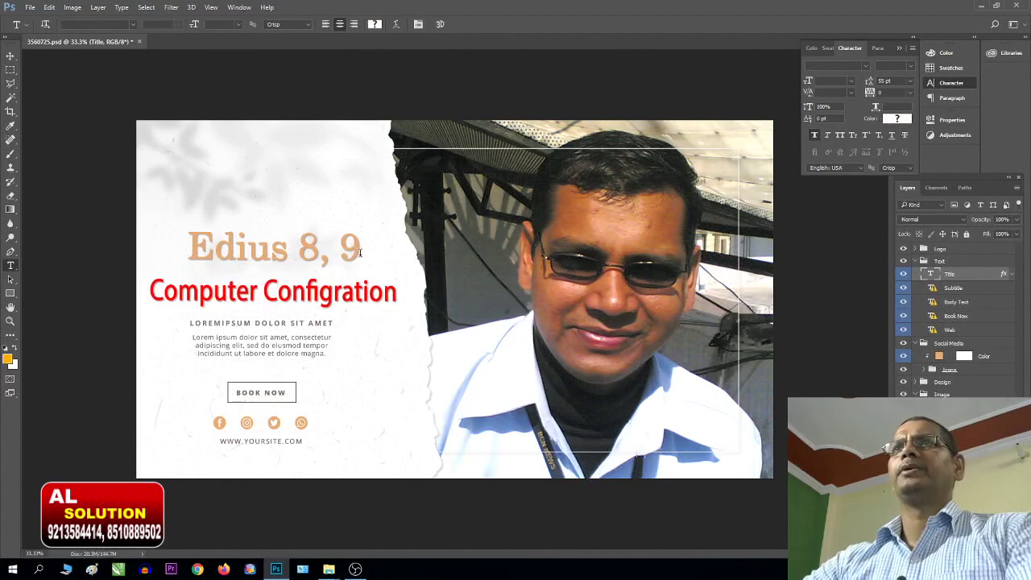
Color the "Edius 8, 9" line black (000000) and commit the title edit
triple_click(360, 252)
left_click(374, 24)
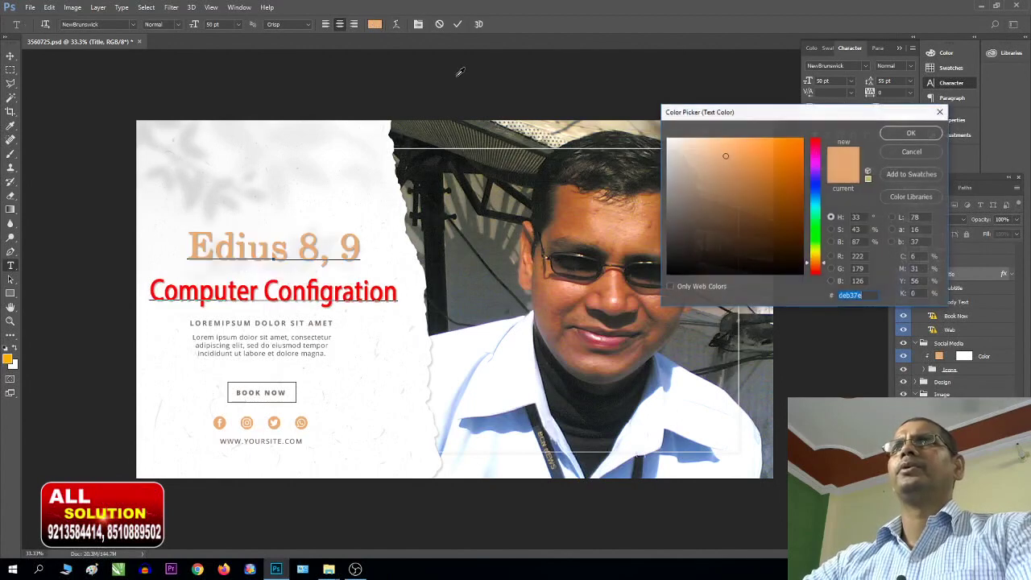
mouse_move(731, 274)
left_mouse_down()
mouse_move(693, 268)
mouse_move(666, 286)
left_mouse_up()
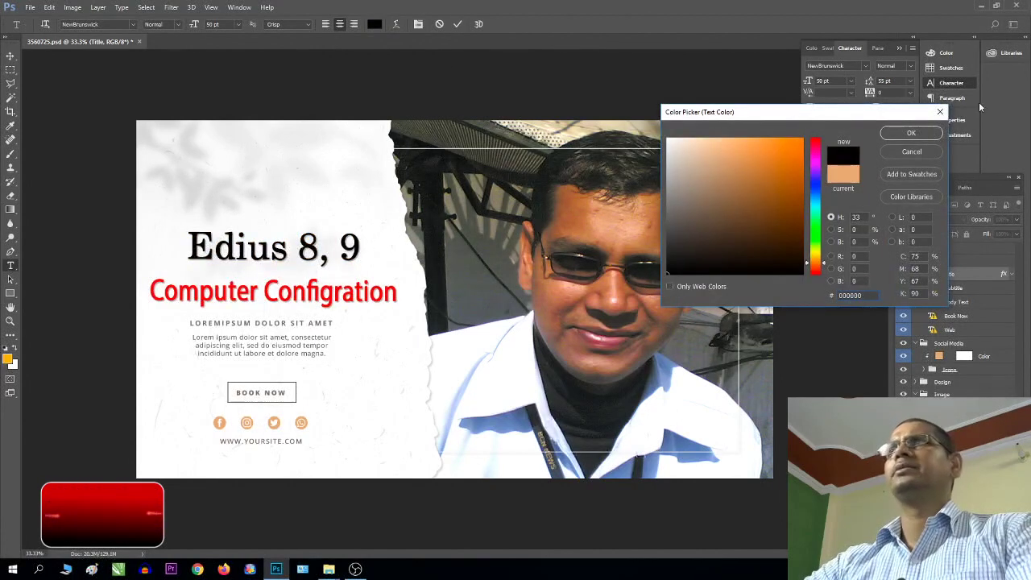
left_click(911, 133)
left_click(354, 294)
key("ctrl+Return")
key("ctrl+minus")
key("ctrl+minus")
key("ctrl+plus")
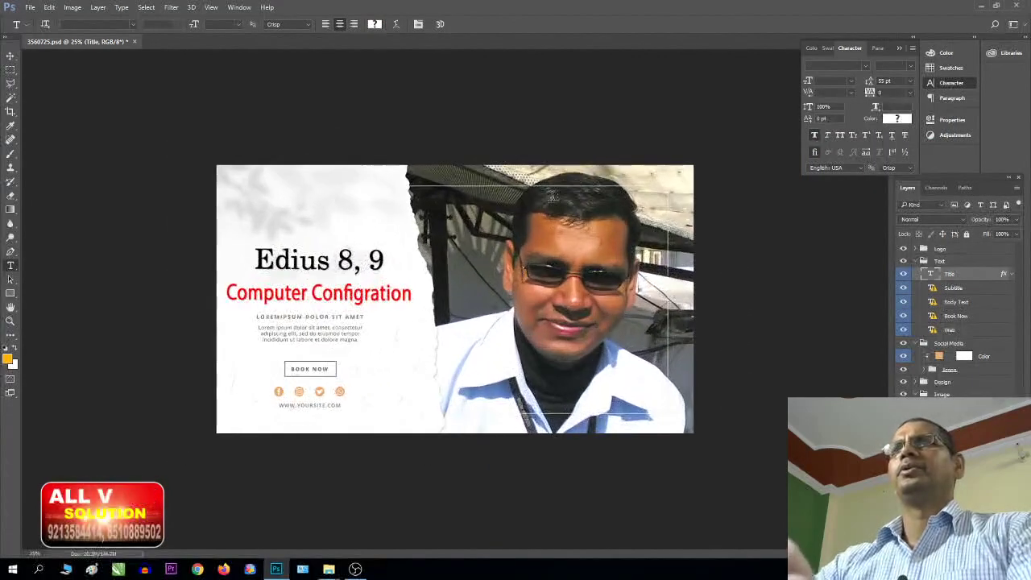
Replace the subtitle below the title with "Very Cheap Prize", accepting the substitution of its missing font
key("ctrl+plus")
key("ctrl+plus")
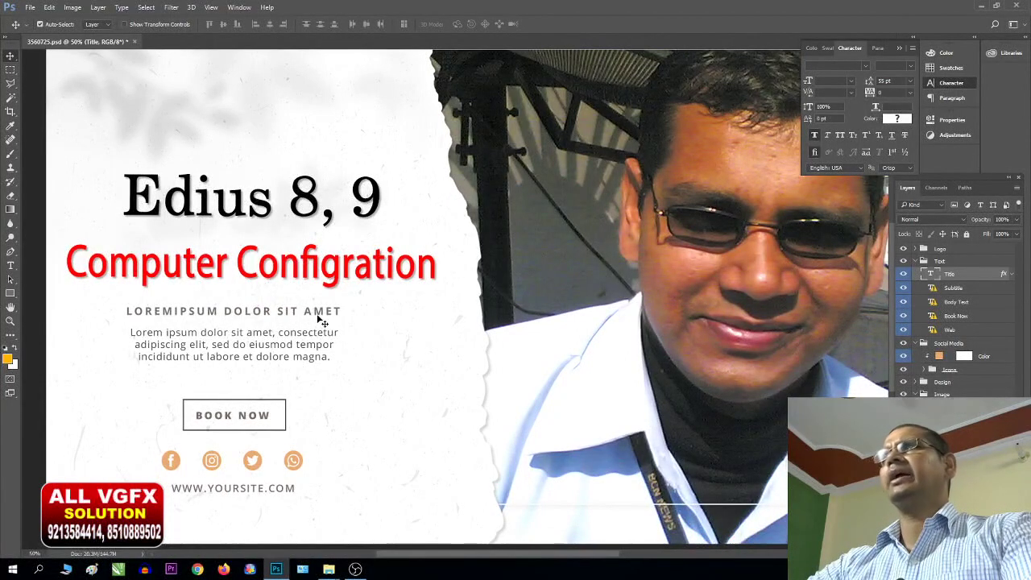
left_click_drag(317, 315, 317, 316)
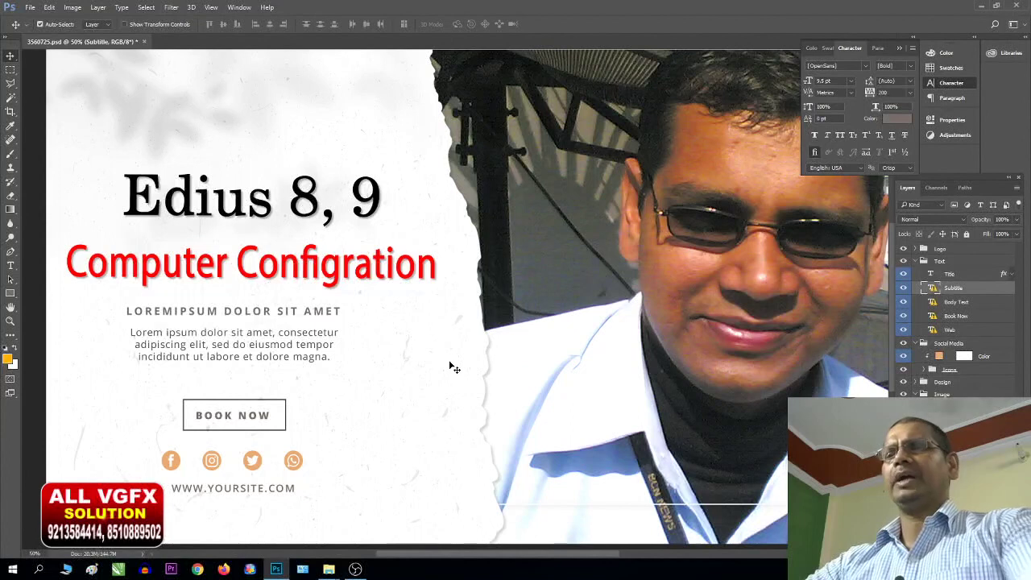
key("t")
left_click(331, 311)
left_click_drag(330, 311, 127, 311)
key("BackSpace")
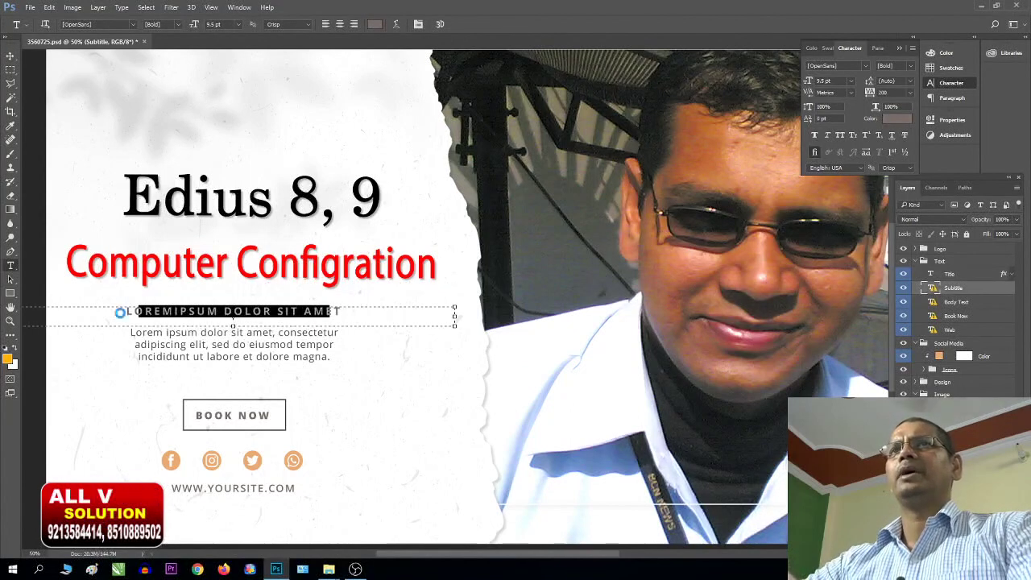
left_click(496, 241)
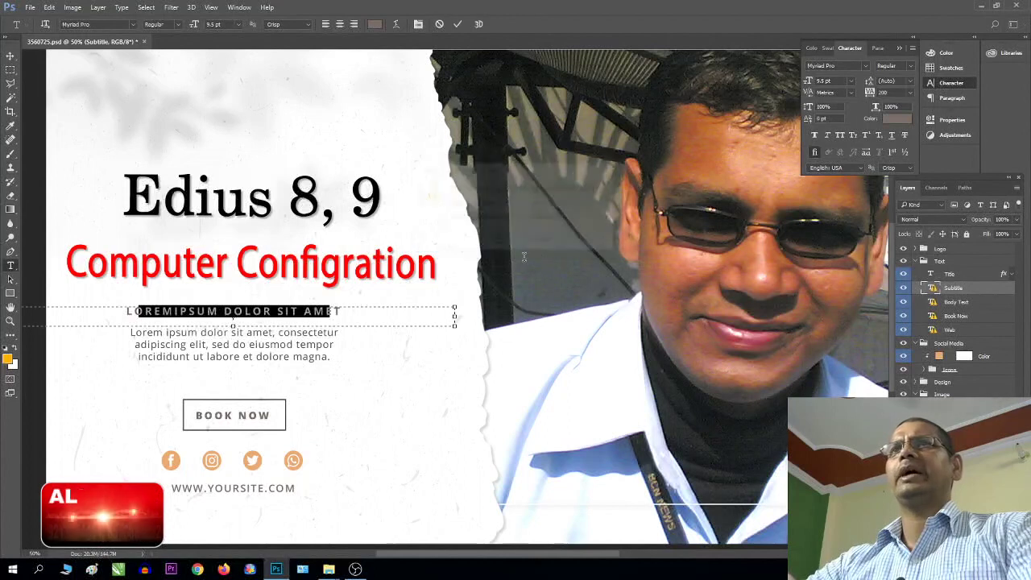
left_click(208, 313)
key("ctrl+a")
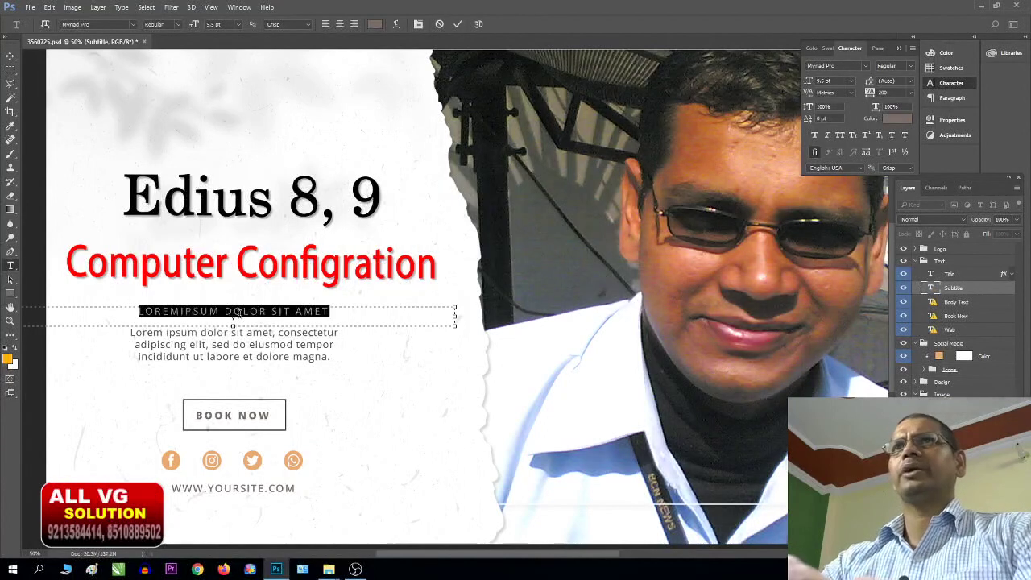
key("BackSpace")
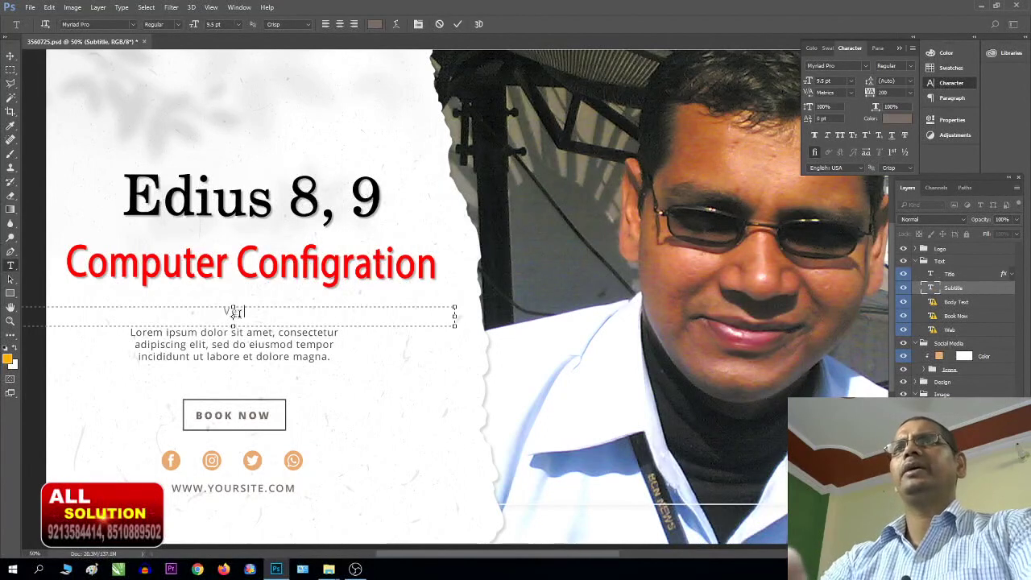
type("Very Chea")
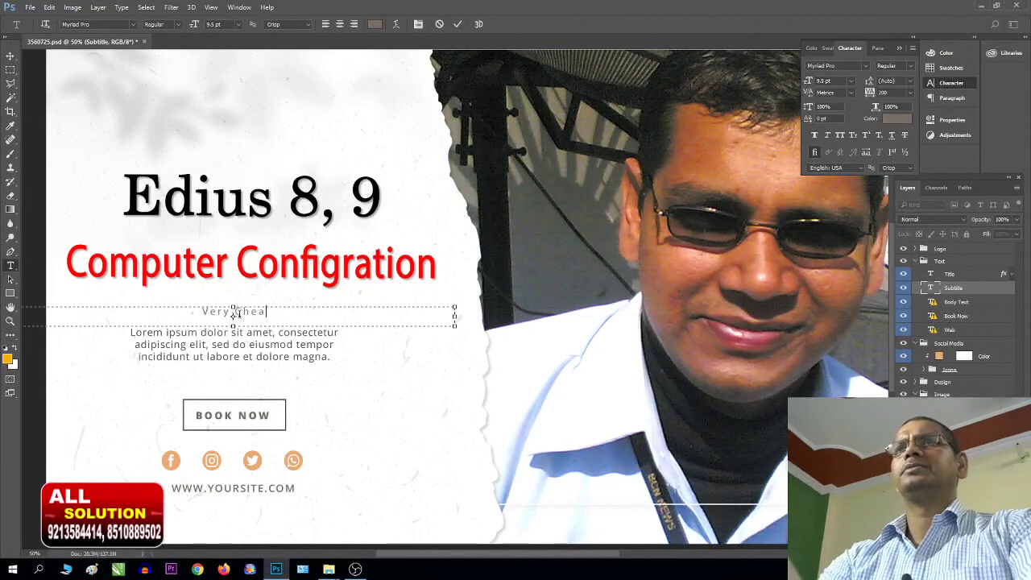
type("p Pri")
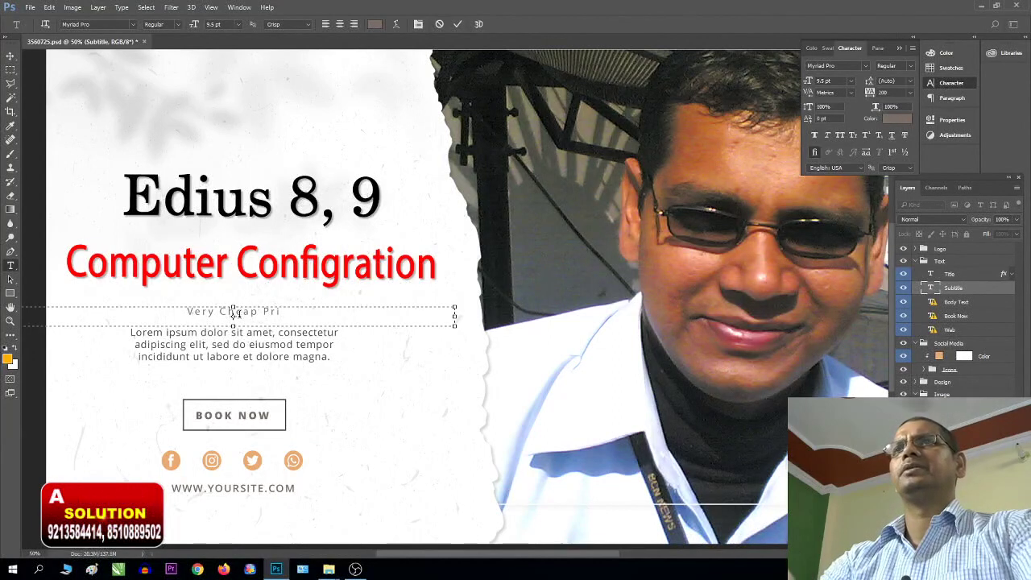
type("ze")
key("ctrl+Return")
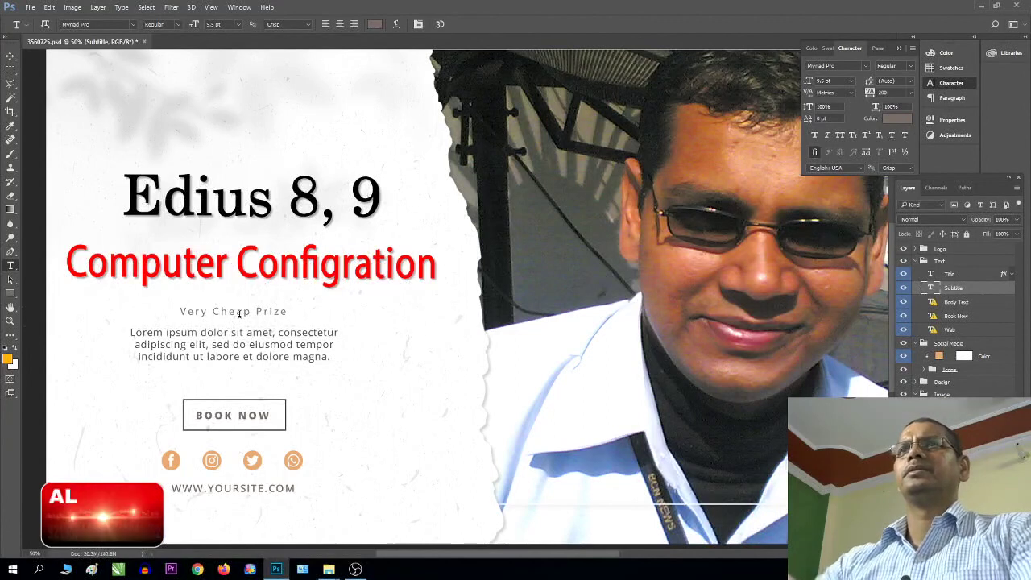
Replace the body text paragraph with "Learn Video Editing , Wedding Video Editing in Hindi Motion Graphic Designing", accepting the font substitution
left_click(253, 340)
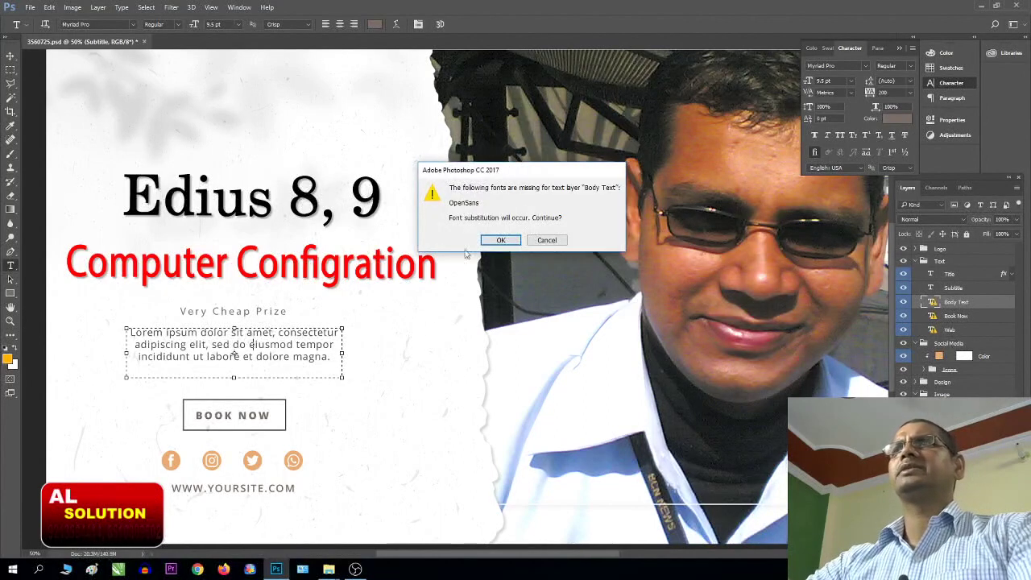
left_click(500, 240)
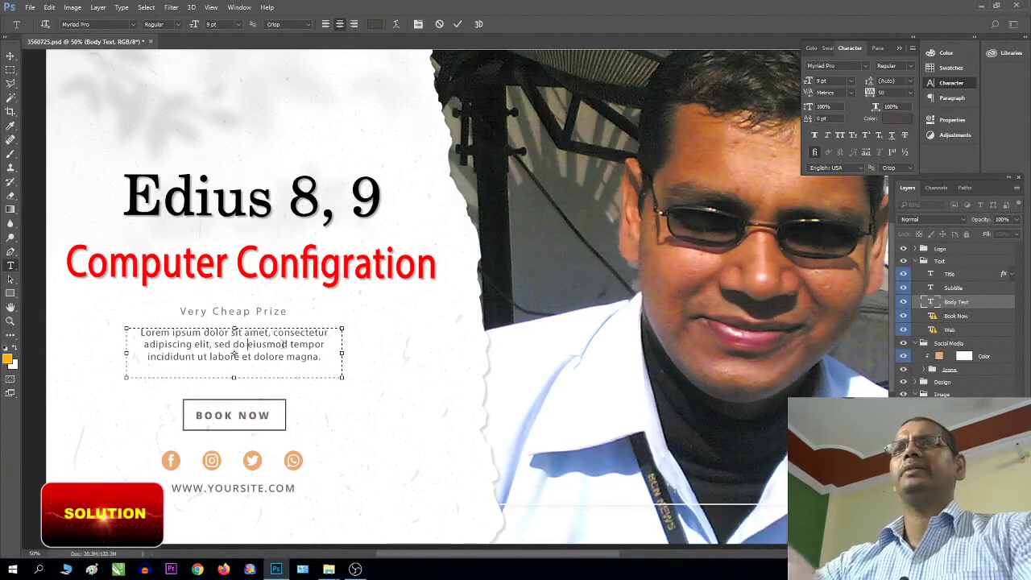
key("ctrl+a")
key("BackSpace")
type("Learn Video Editin")
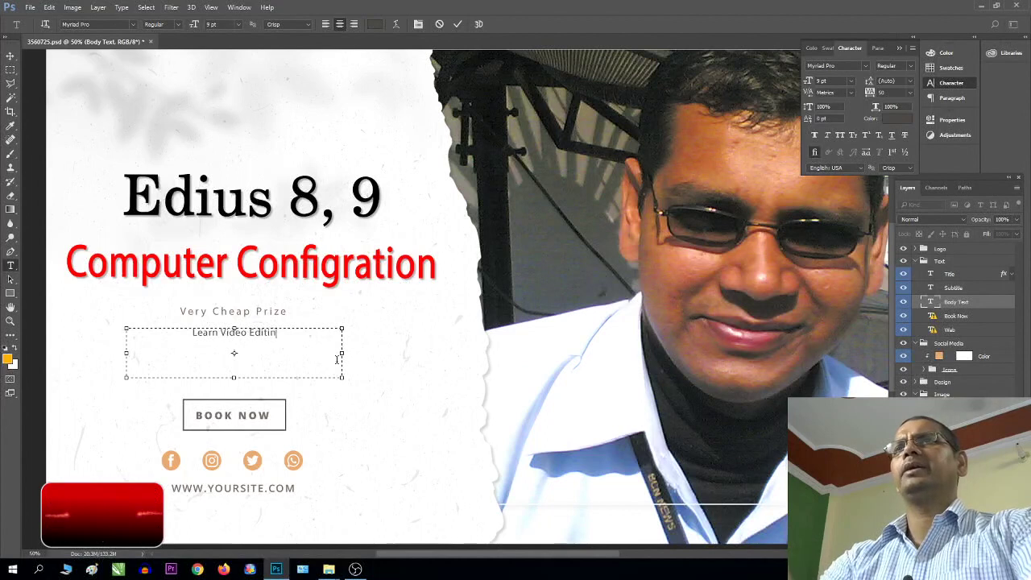
type("g <")
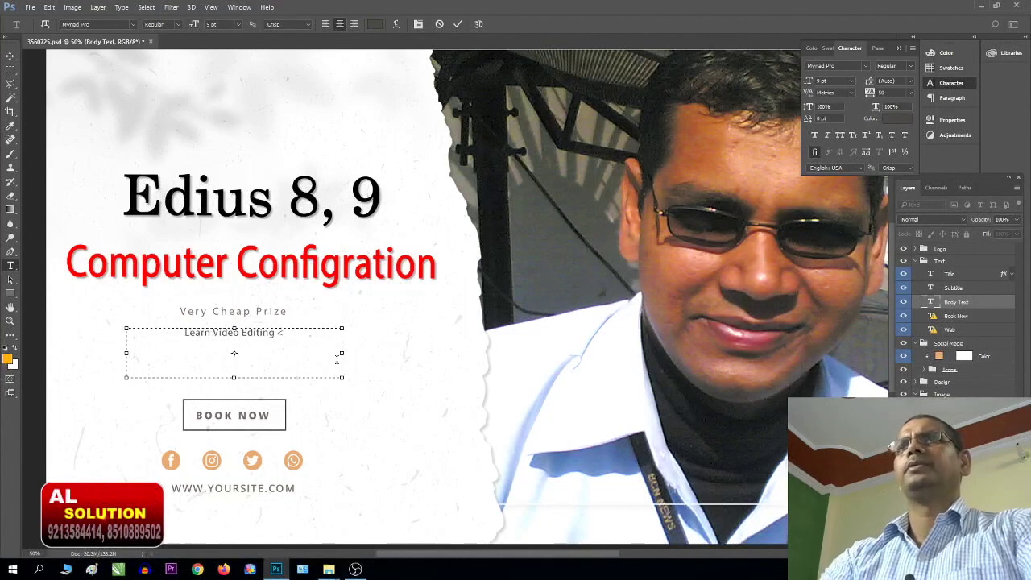
key("BackSpace")
type(",")
type(", Weddi")
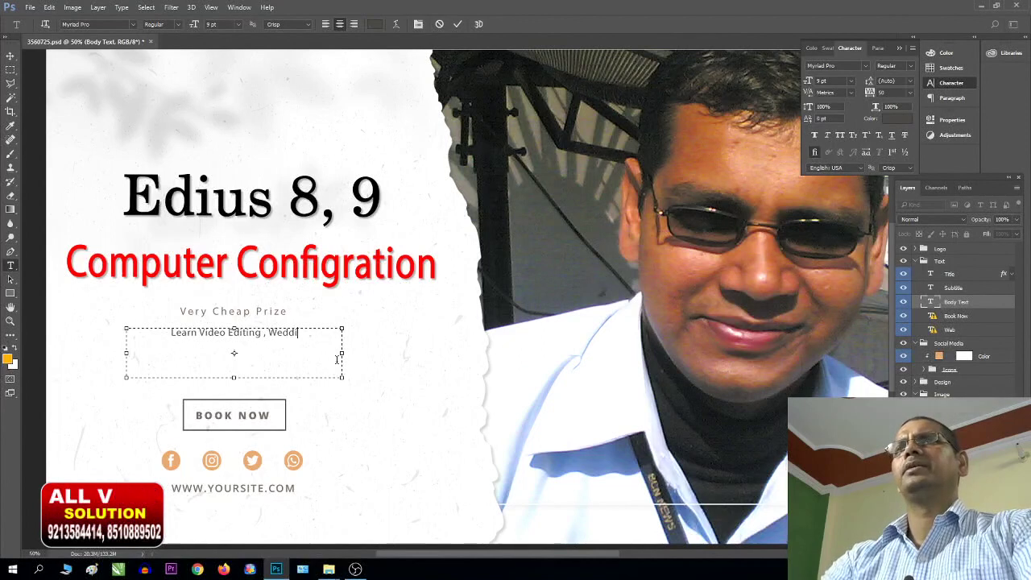
type("ng Video")
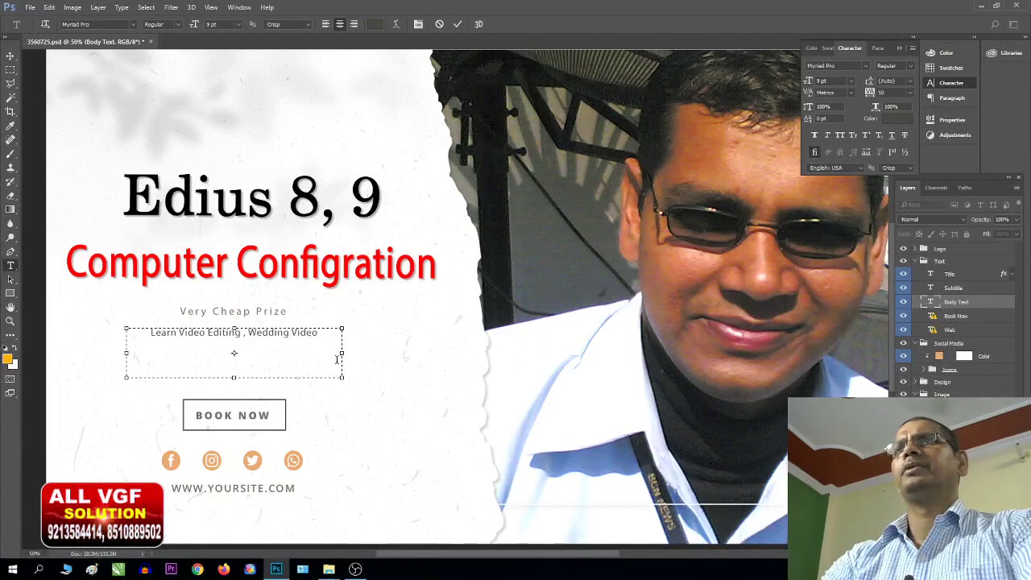
type(" Edin")
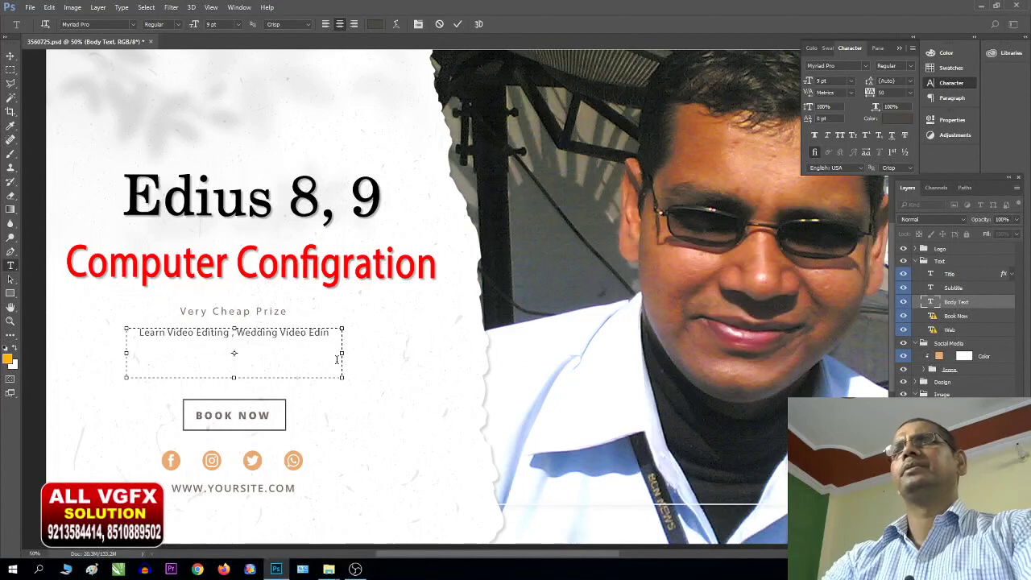
type("ting")
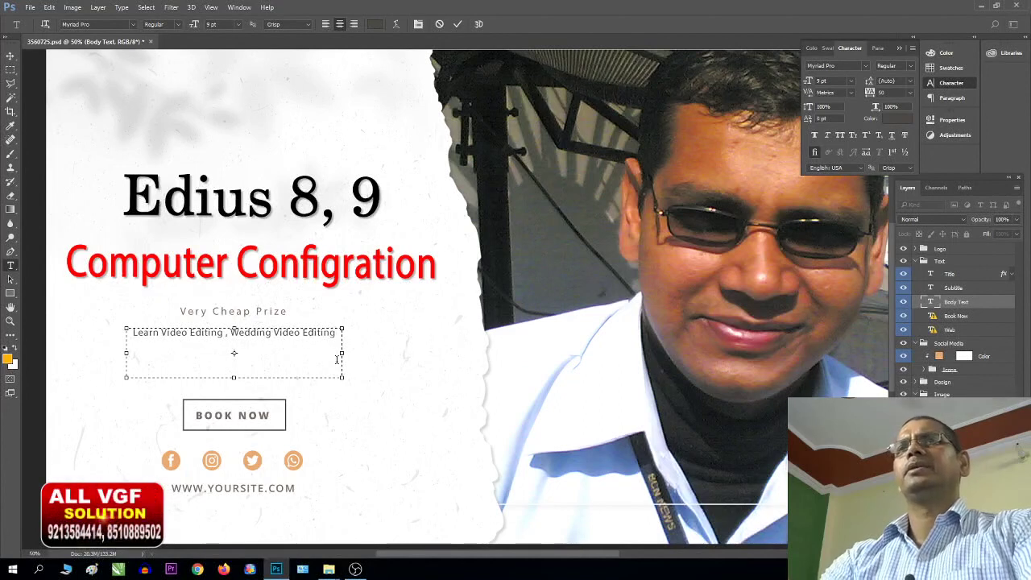
type(" in Hindi")
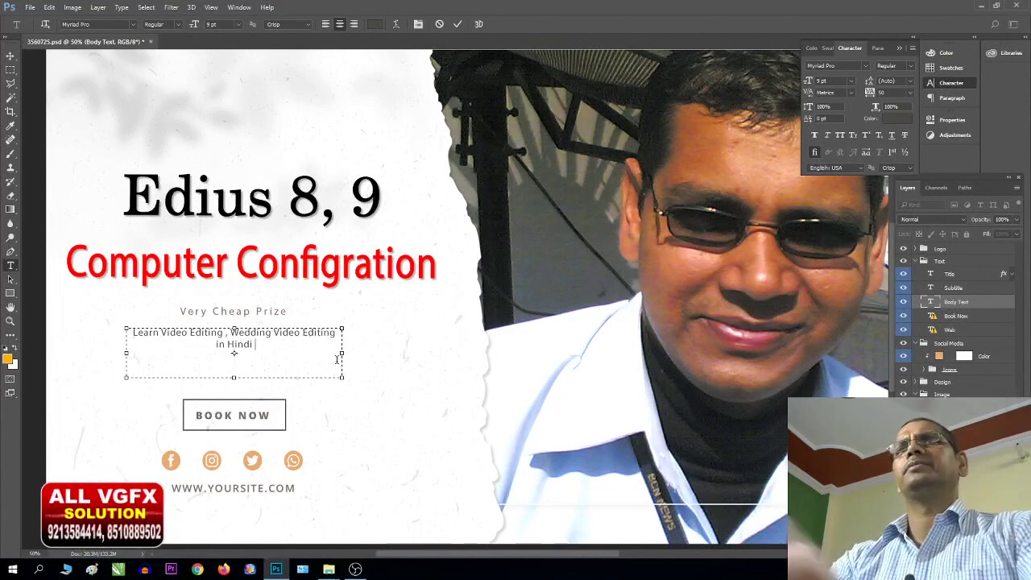
type(" Motion Graphic Designing")
key("ctrl+Return")
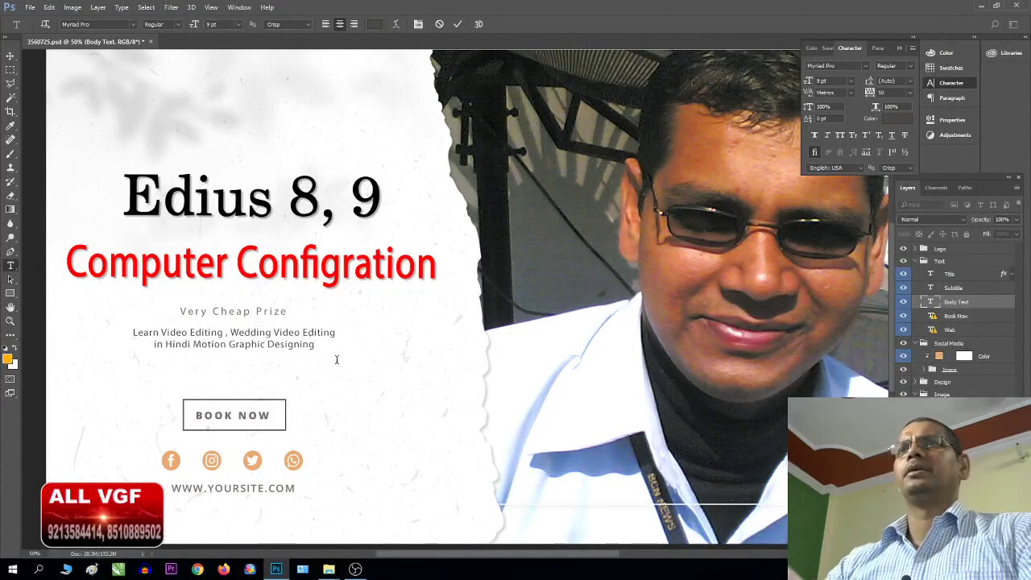
Nudge the body text slightly down and enlarge all of it to 13.34 pt
key("v")
key("shift+Up")
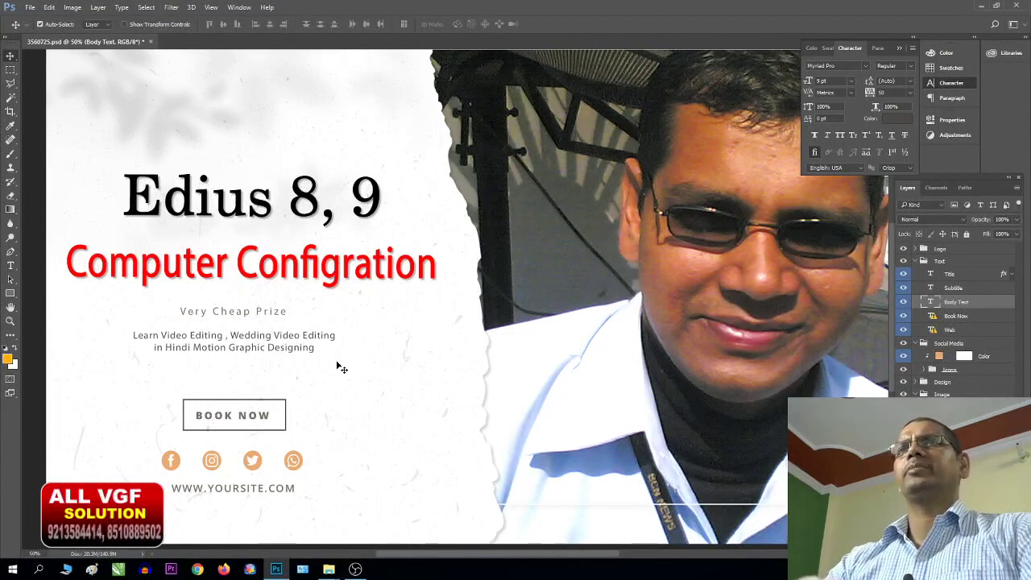
key("t")
left_click(342, 368)
key("ctrl+a")
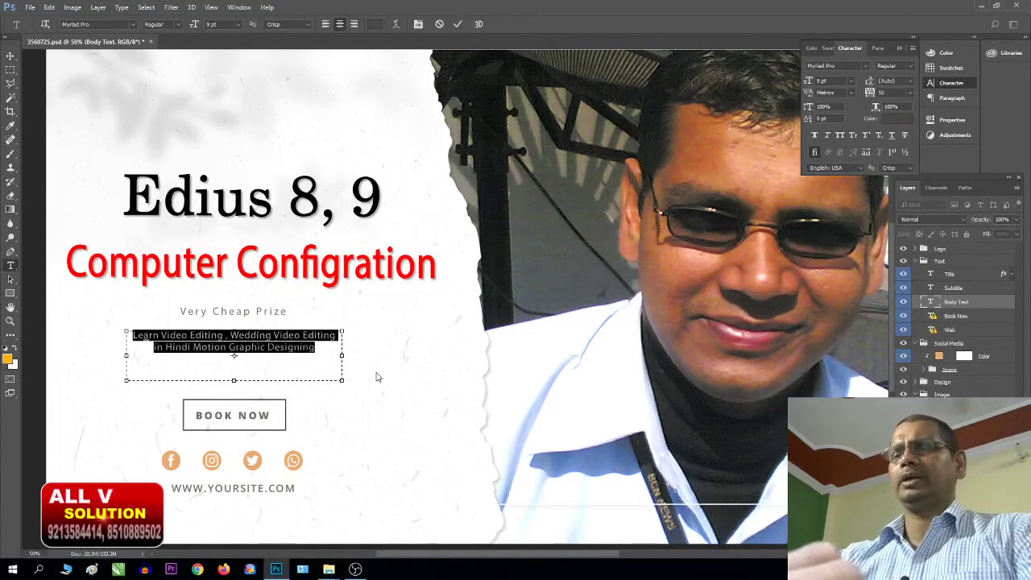
key("ctrl+shift+period")
key("ctrl+shift+period")
key("ctrl+shift+period")
key("ctrl+shift+period")
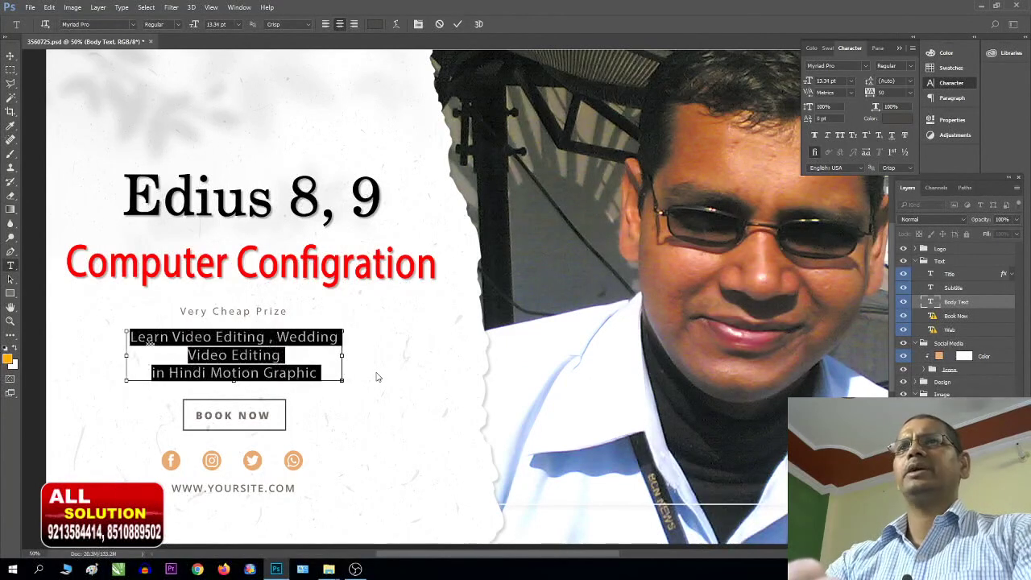
key("ctrl+shift+comma")
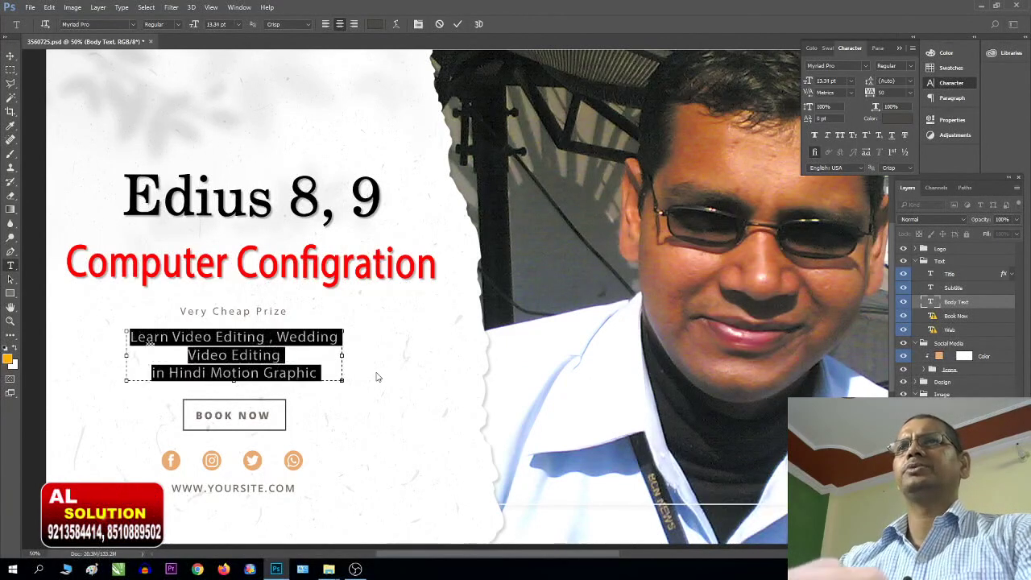
left_click(378, 377)
key("v")
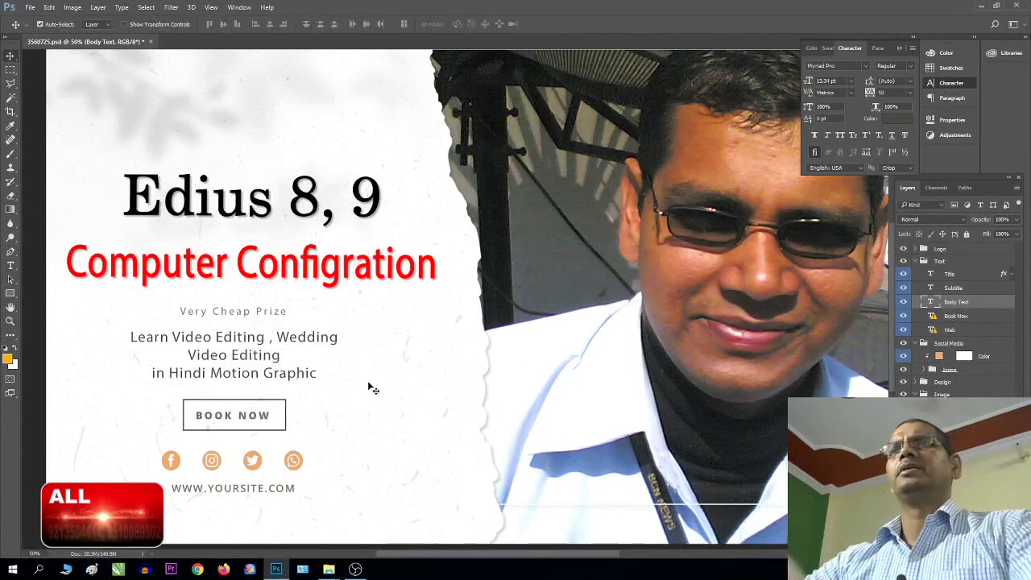
Color the whole body text paragraph black (000000) and commit the text edit
key("t")
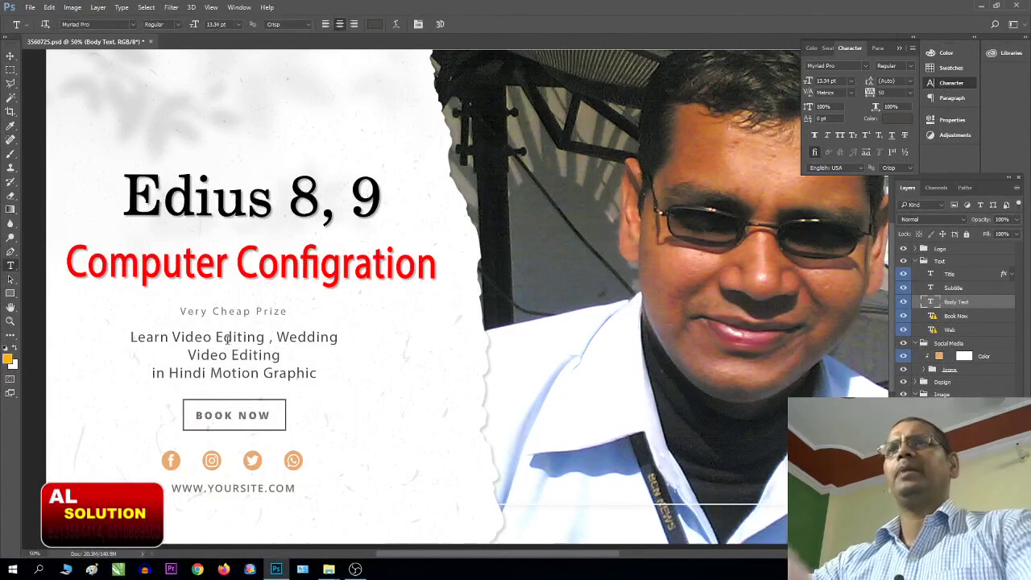
left_click(322, 366)
key("ctrl+a")
left_click(234, 355)
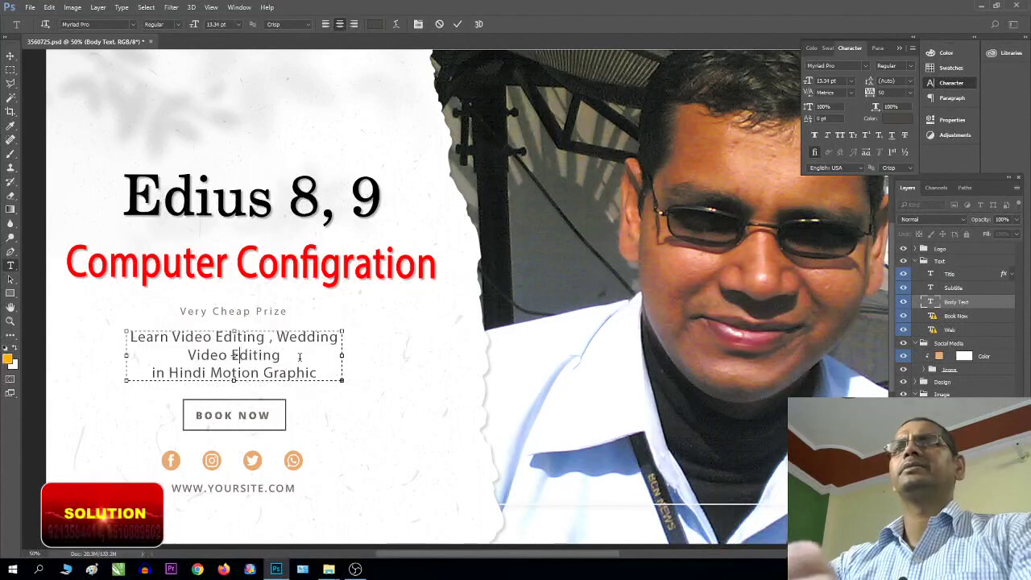
key("ctrl+a")
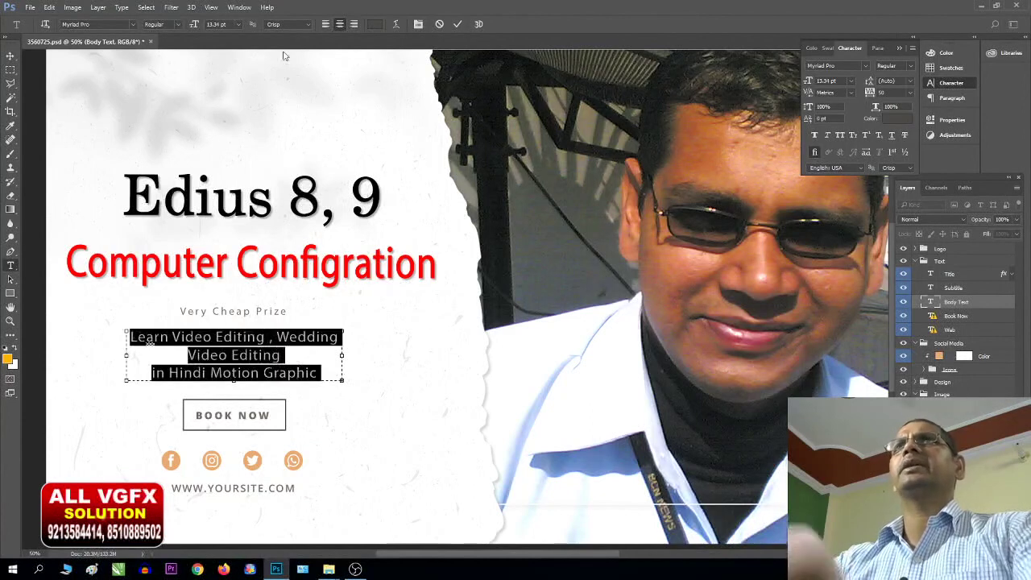
left_click(373, 25)
left_click(678, 271)
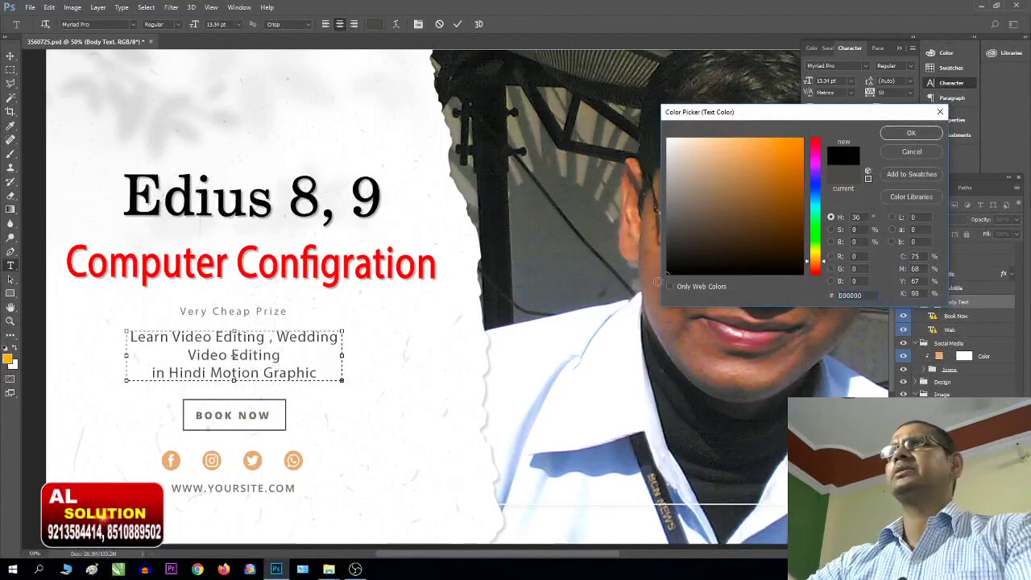
left_click(911, 133)
left_click(308, 332)
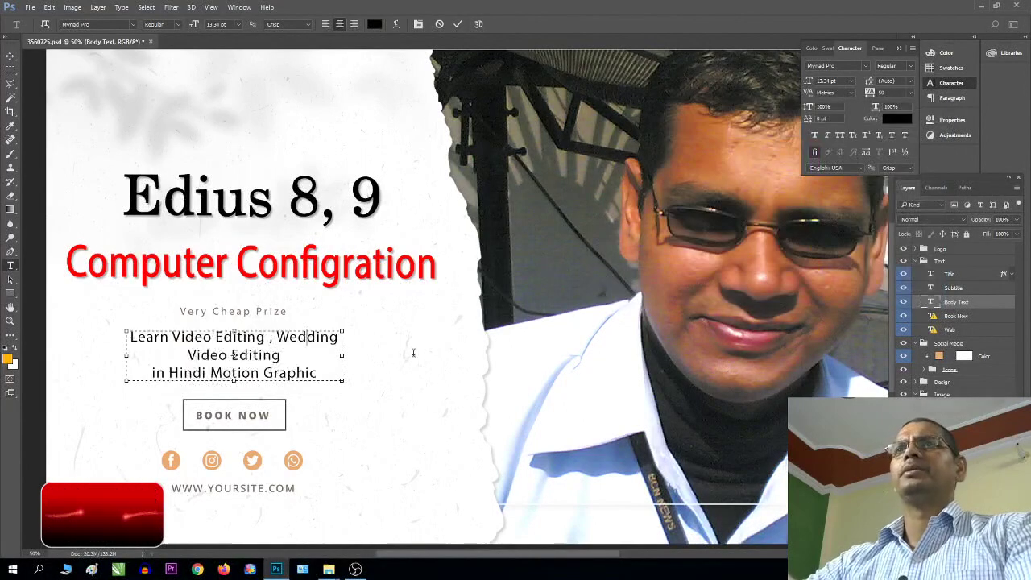
left_click(540, 369)
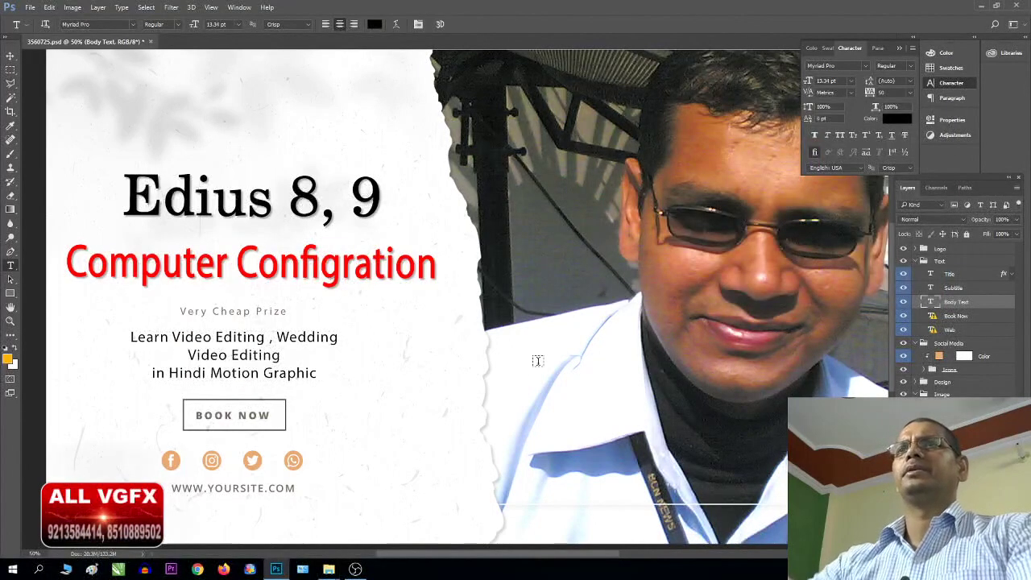
left_click(272, 414)
key("Escape")
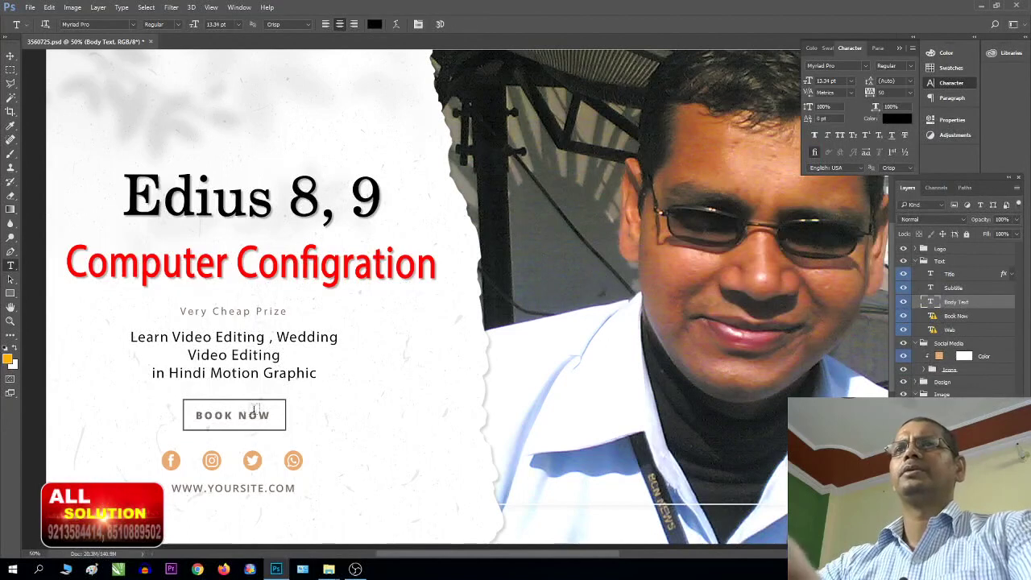
key("v")
left_click(269, 419)
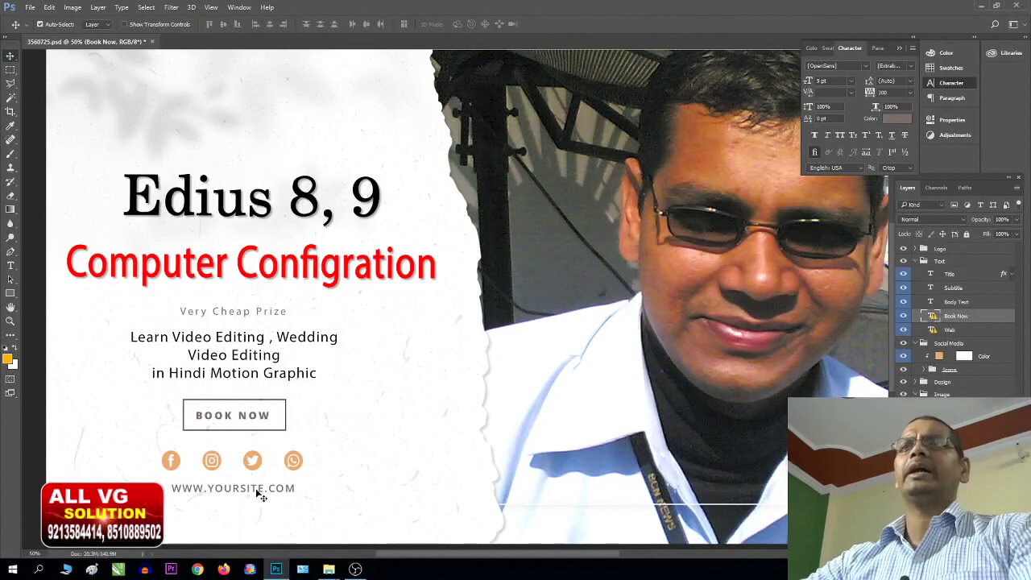
key("t")
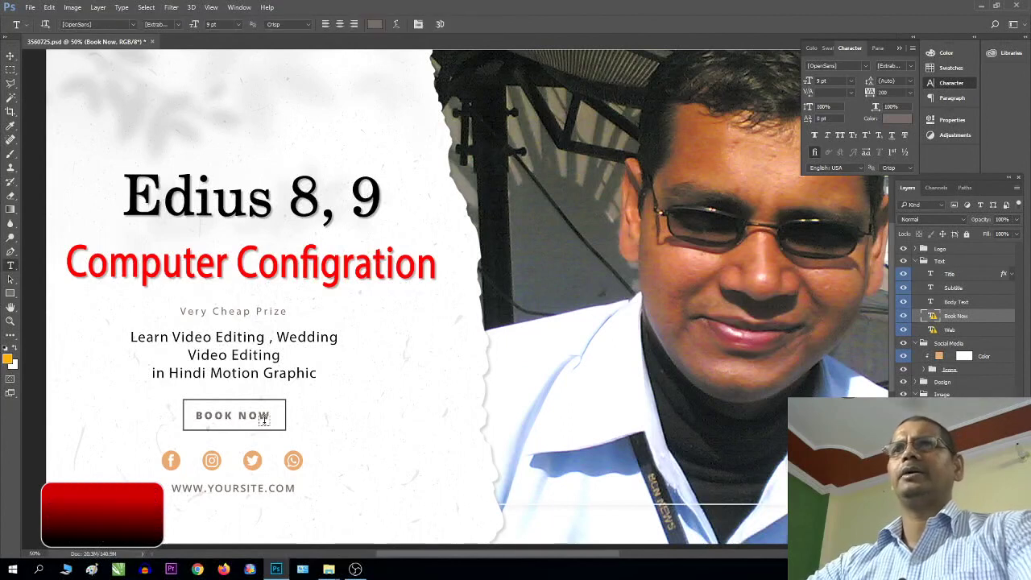
left_click(265, 417)
key("Escape")
key("Escape")
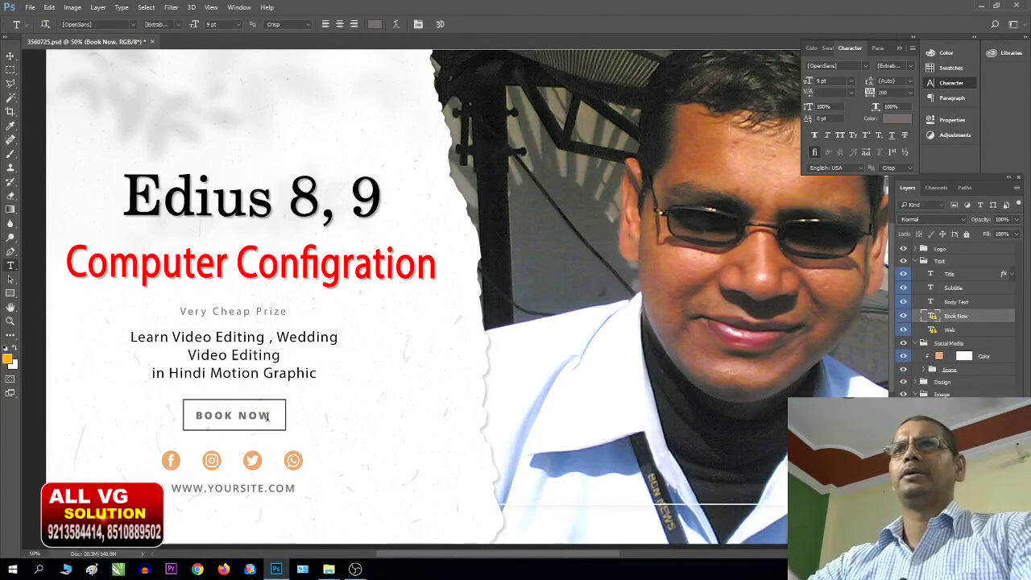
Replace the "BOOK NOW" button text with "ALLVGFX.COM", accepting the substitution of its missing font
left_click(269, 415)
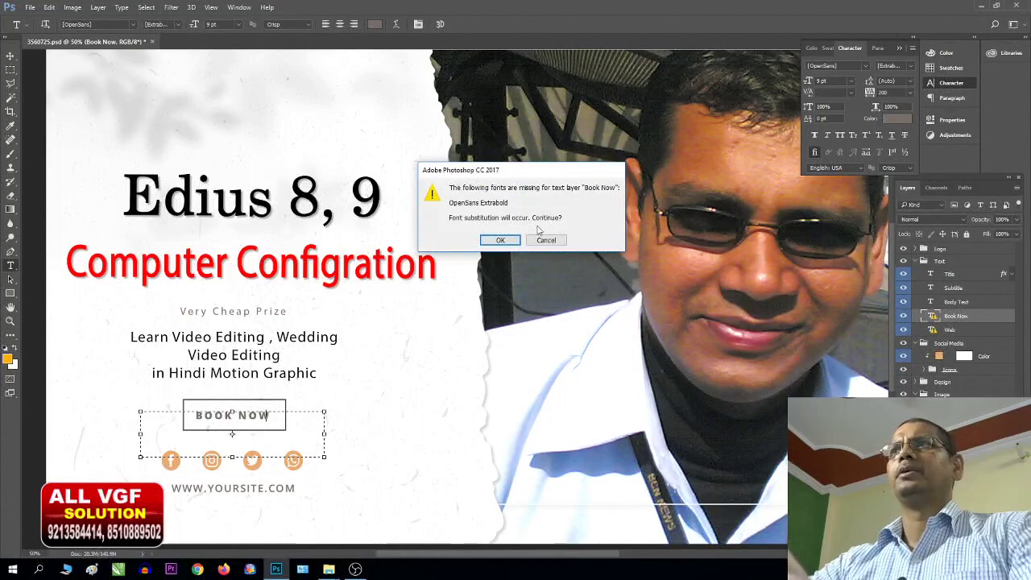
key("Return")
left_click_drag(261, 415, 204, 415)
key("BackSpace")
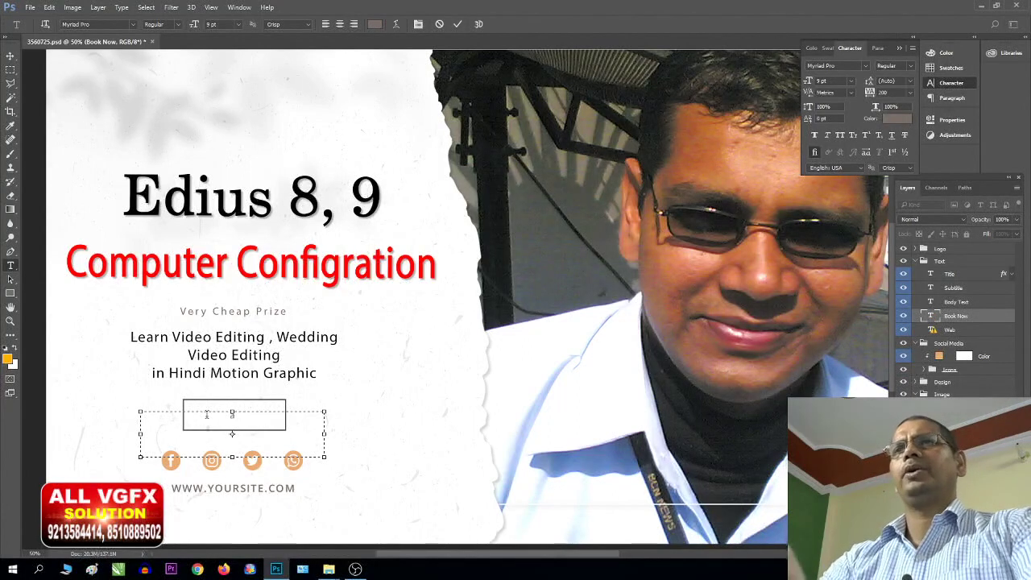
type("AL")
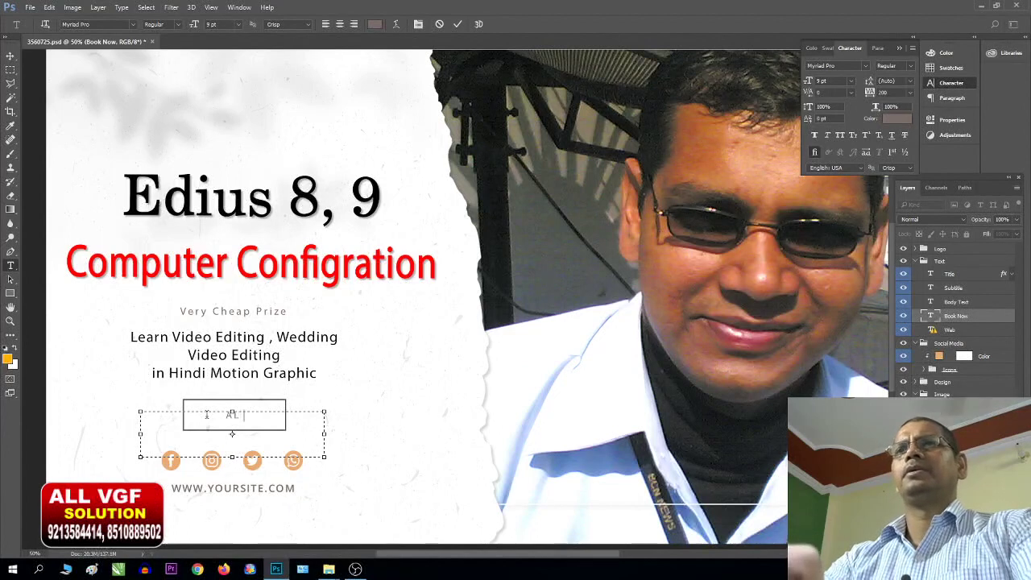
type("LVGFX")
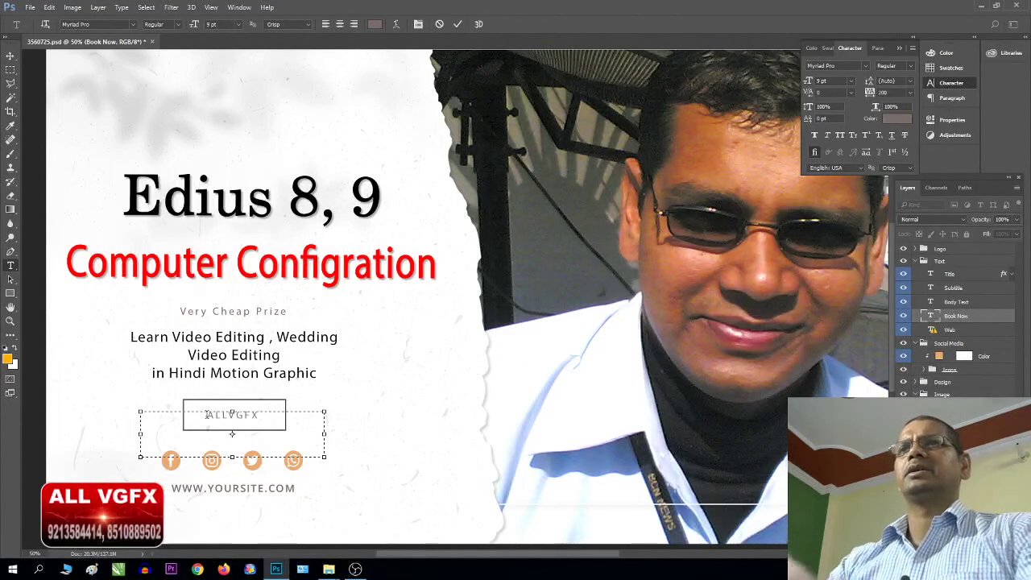
left_click_drag(207, 415, 260, 415)
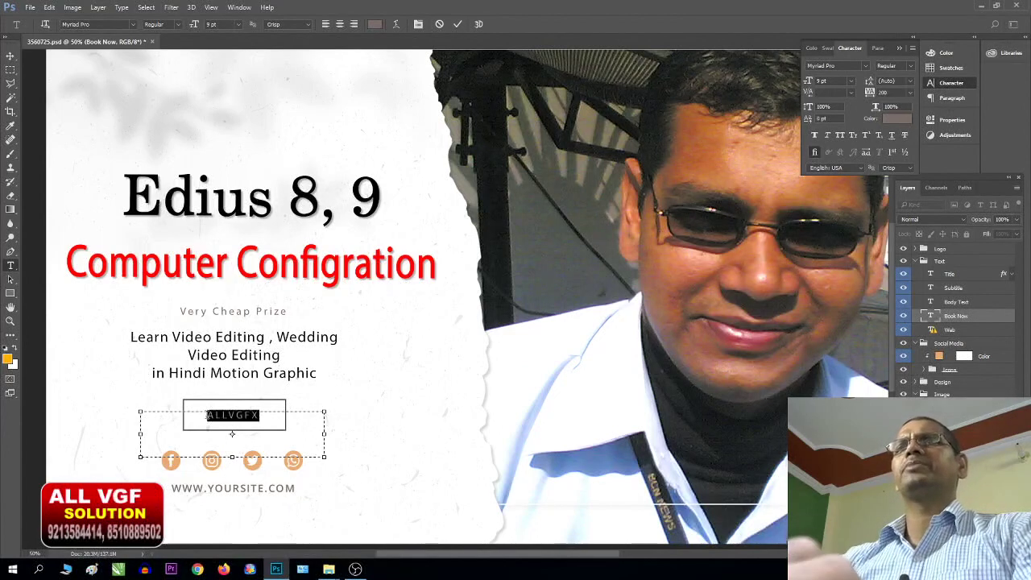
left_click(286, 415)
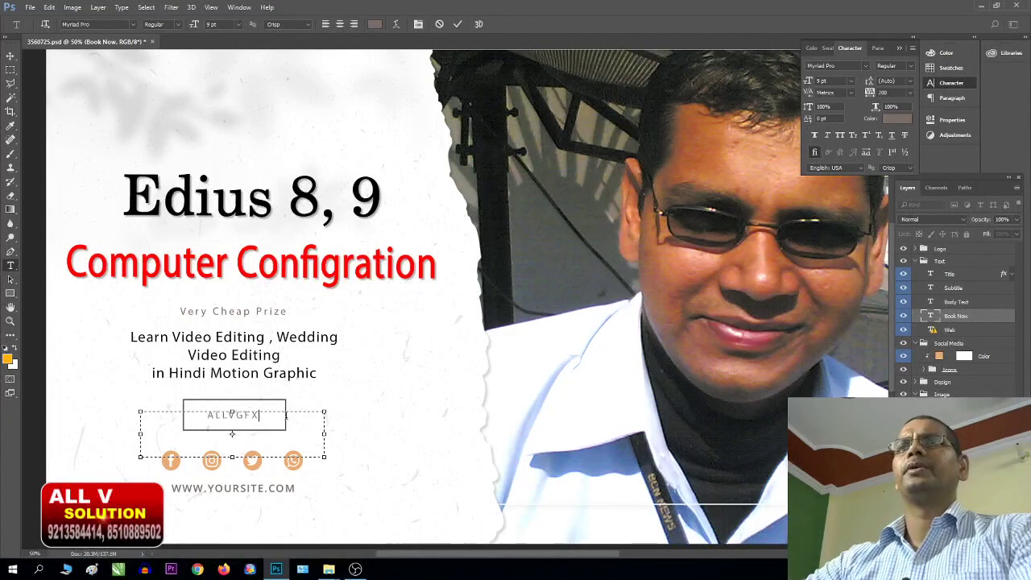
type(".COM")
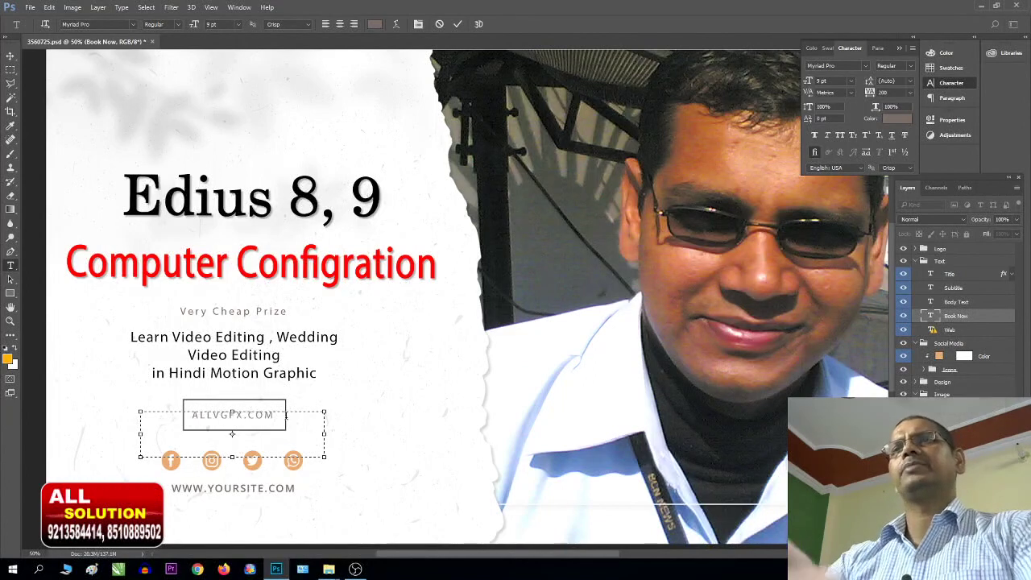
Set the font of the whole button text to Arial Bold and commit the text edit
key("ctrl+a")
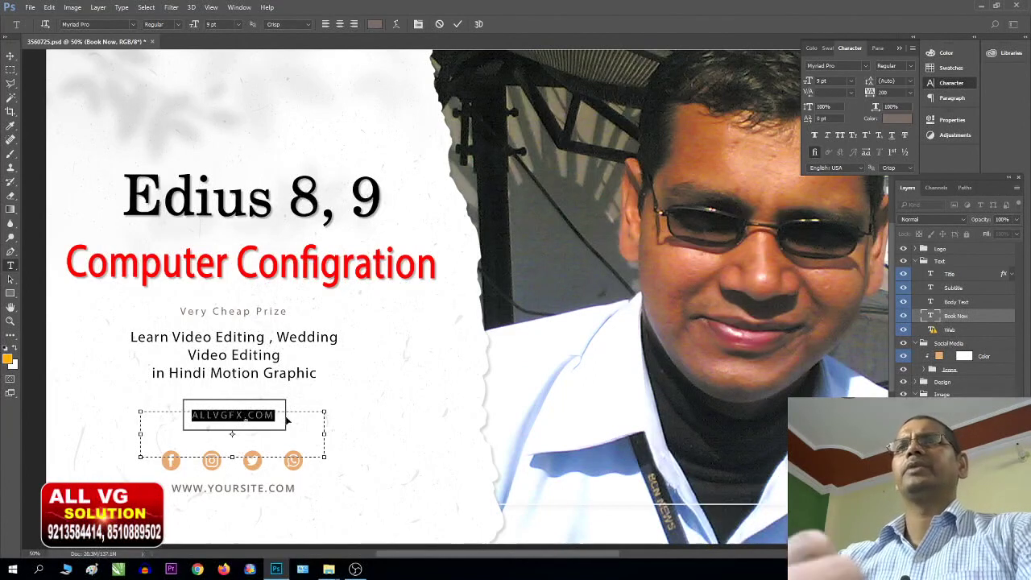
left_click(103, 25)
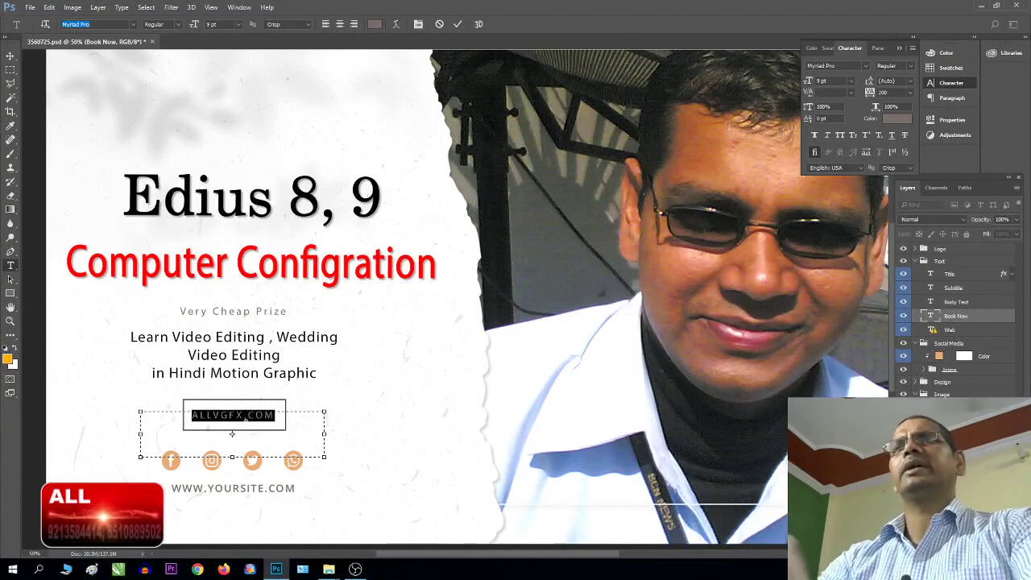
type("ARI")
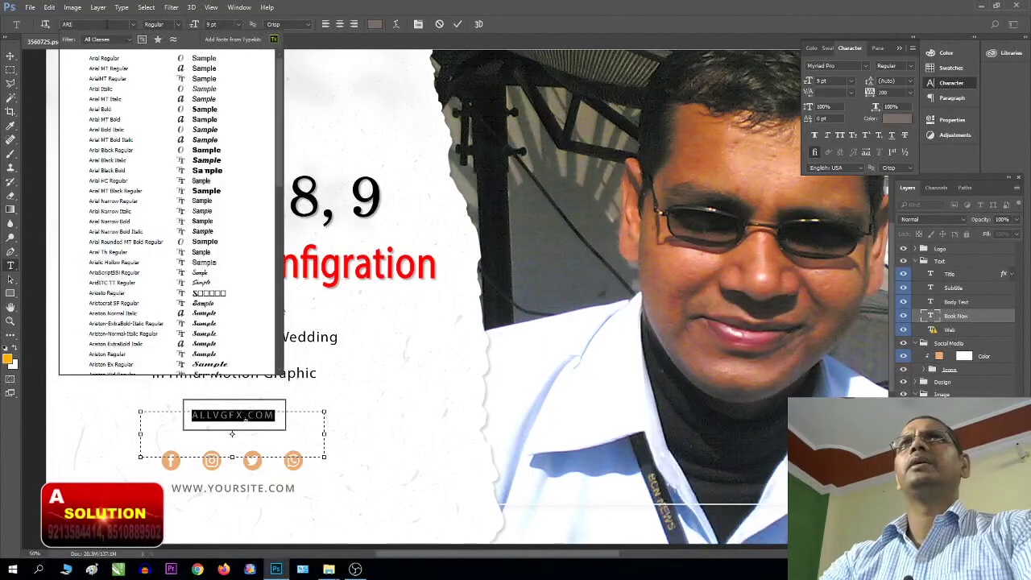
type("AL")
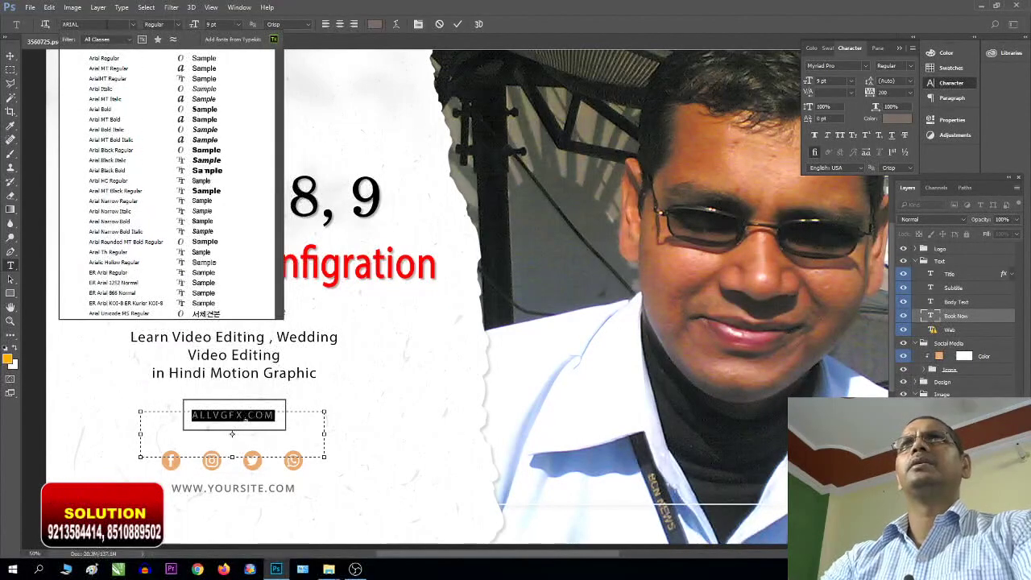
key("Down")
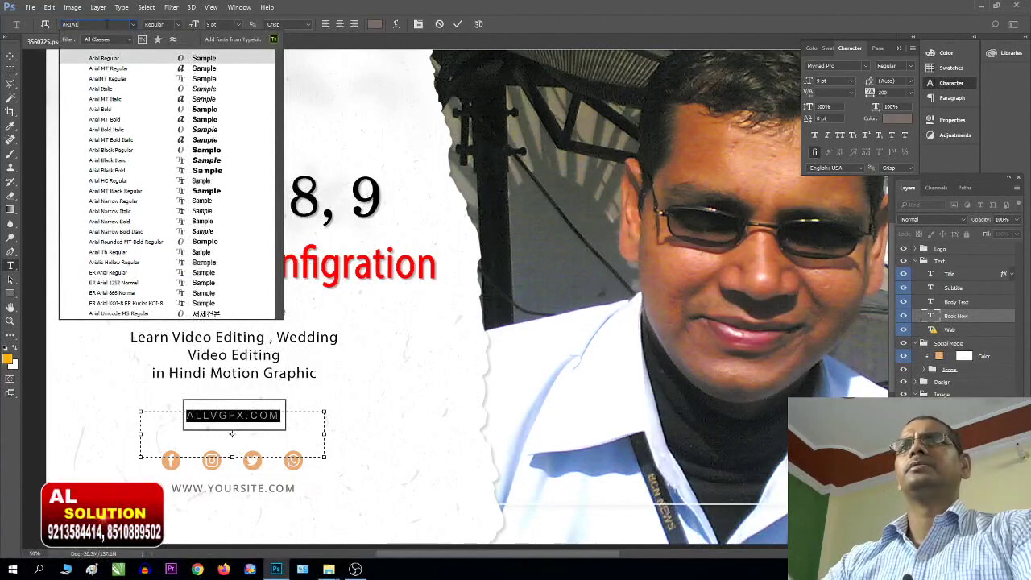
key("Down")
key("Down")
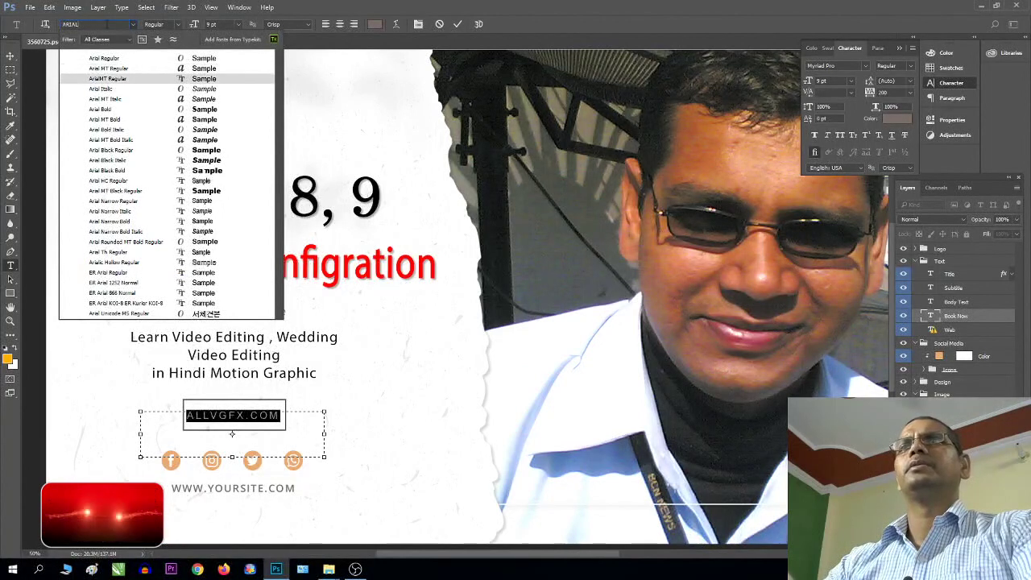
key("Down")
key("Down")
key("Down")
key("Down")
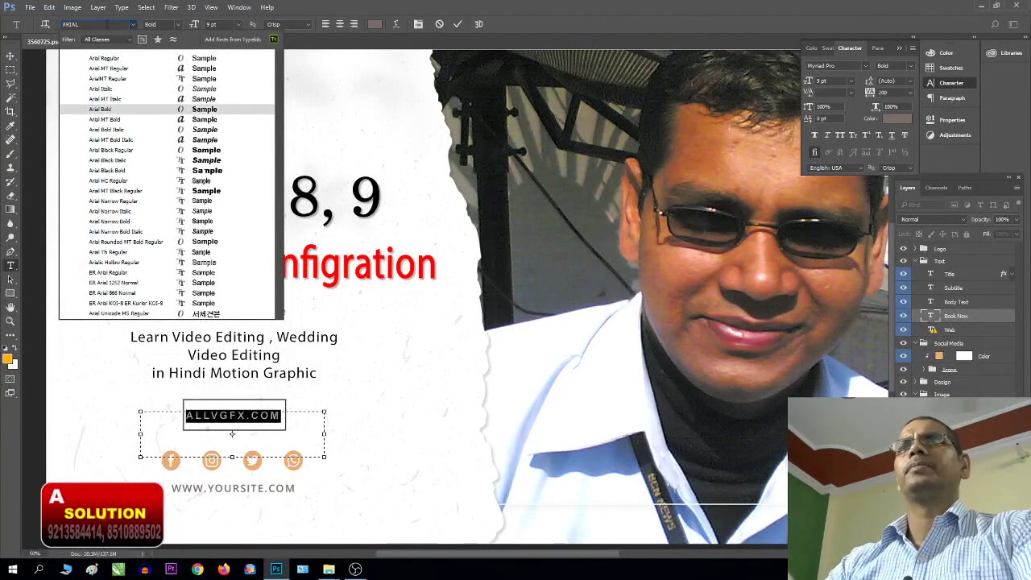
key("Return")
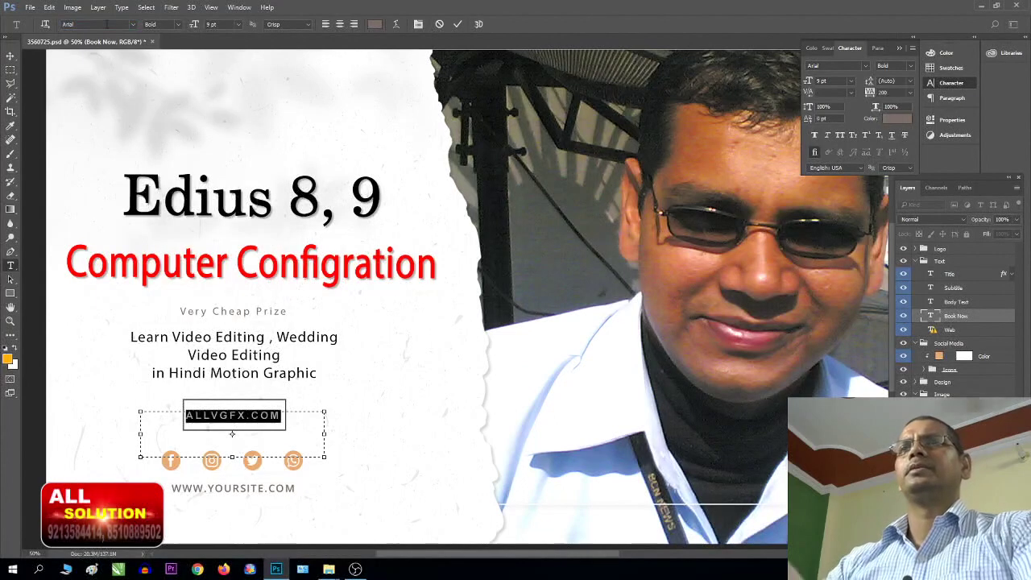
key("Return")
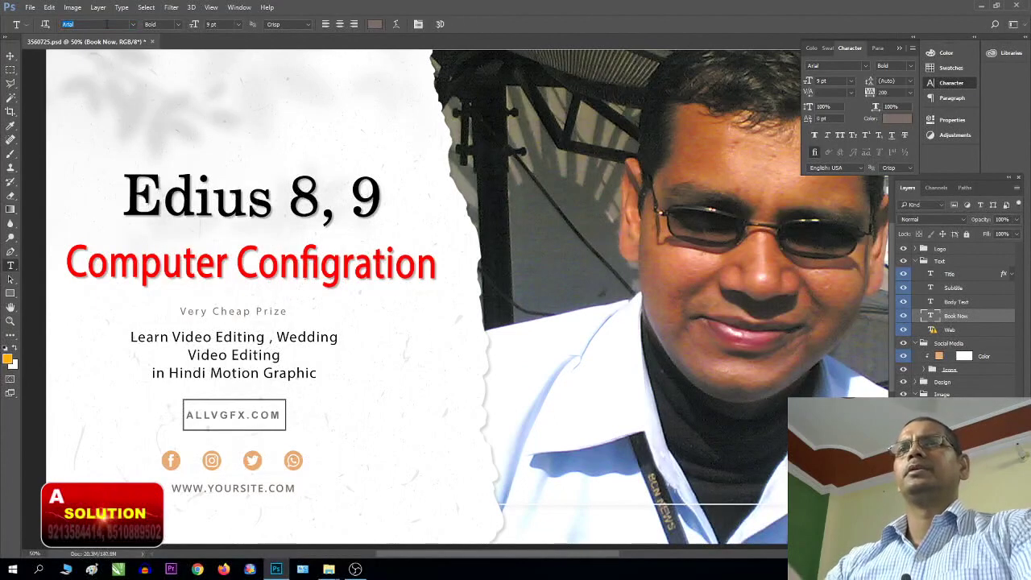
Color the whole button text bright red and commit the text edit
triple_click(267, 416)
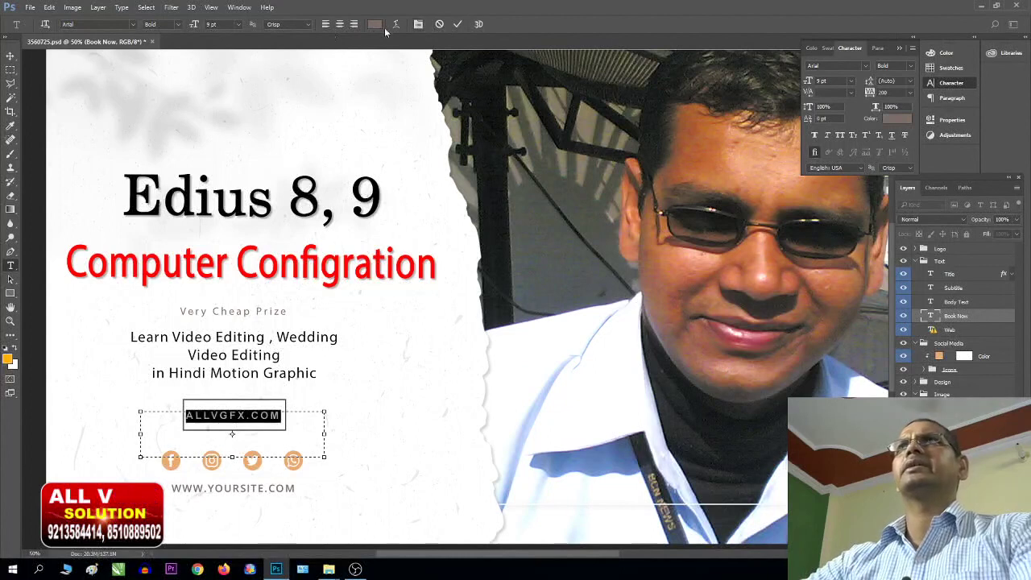
left_click(375, 24)
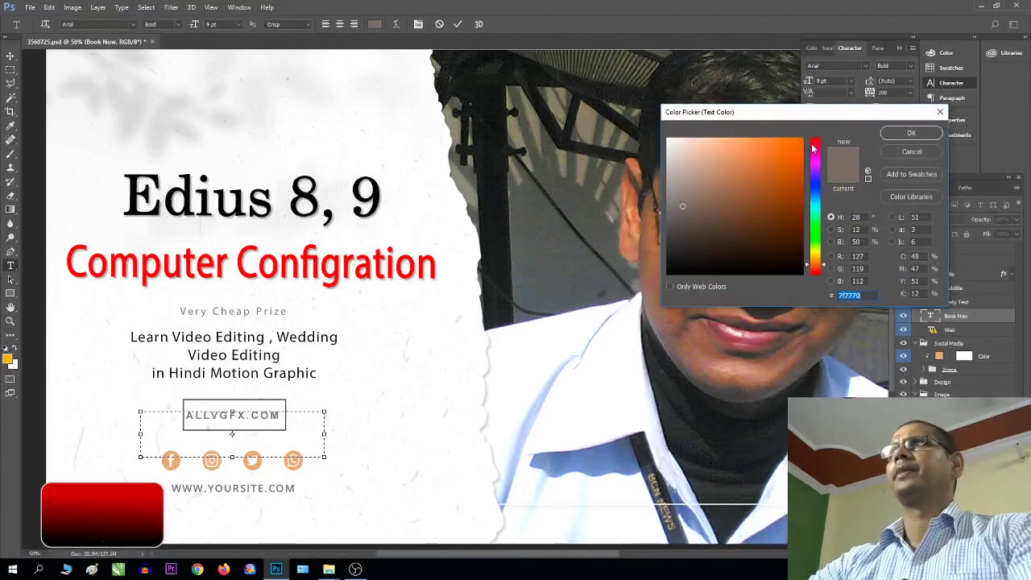
left_click(814, 147)
left_click(802, 139)
left_click(911, 133)
left_click(239, 415)
left_click(543, 411)
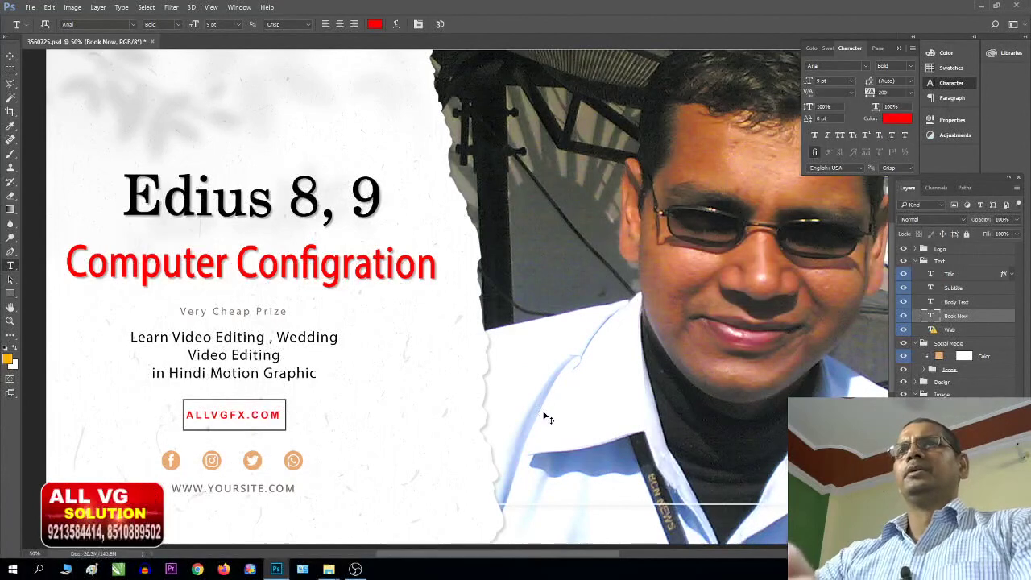
key("ctrl+minus")
key("ctrl+minus")
key("ctrl+plus")
key("ctrl+plus")
key("ctrl+minus")
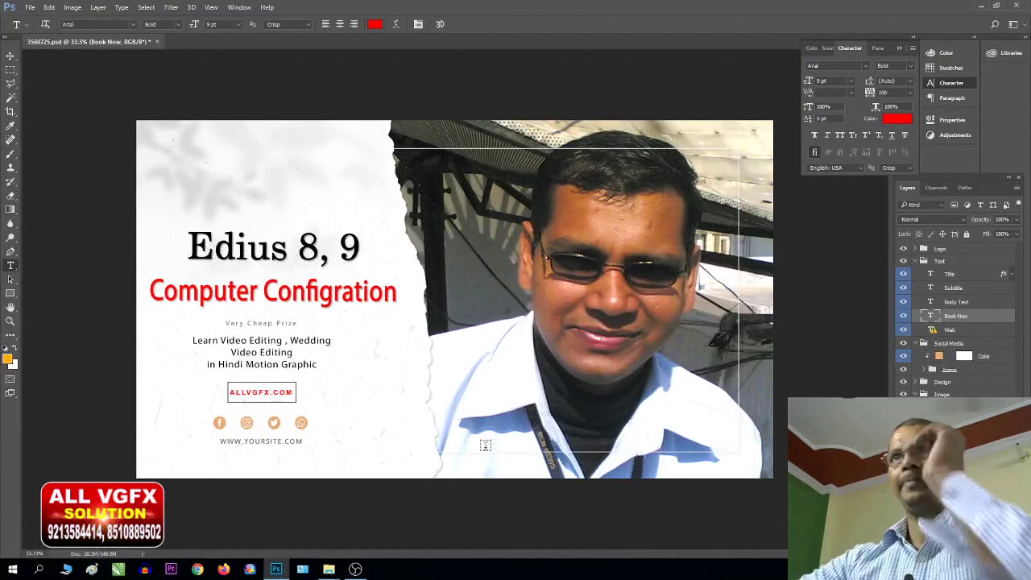
key("ctrl+plus")
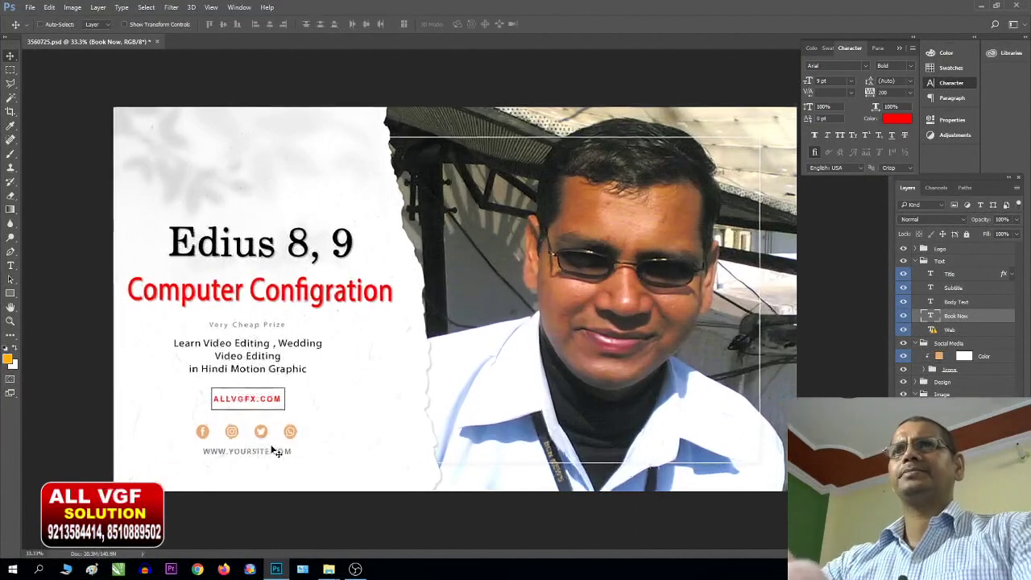
key("t")
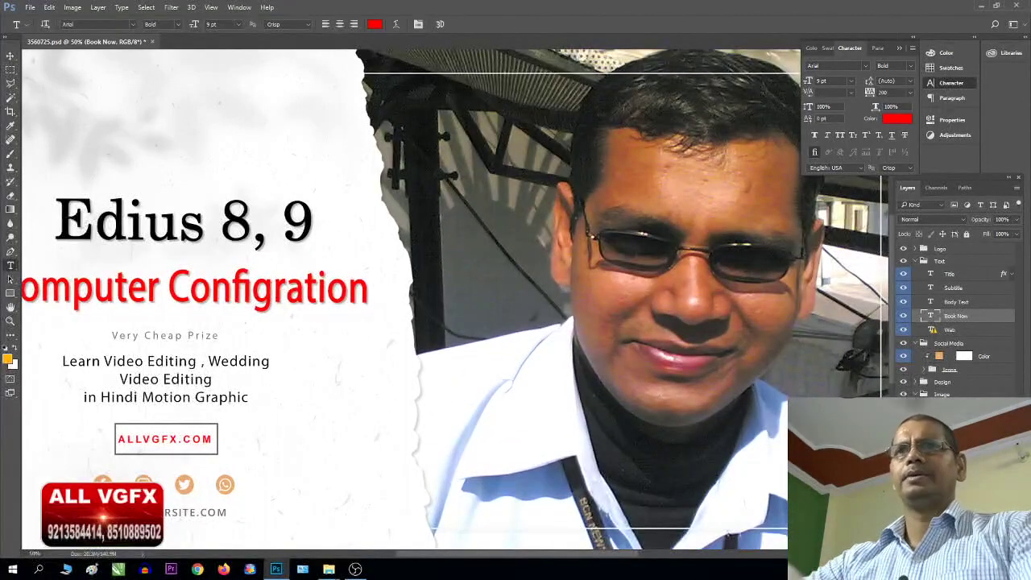
left_click(197, 513)
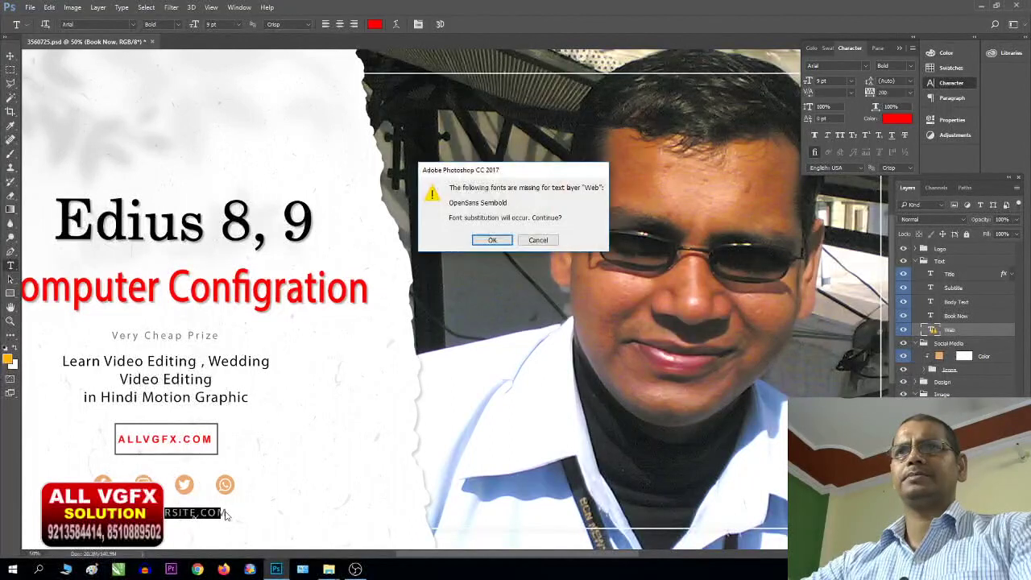
left_click(479, 243)
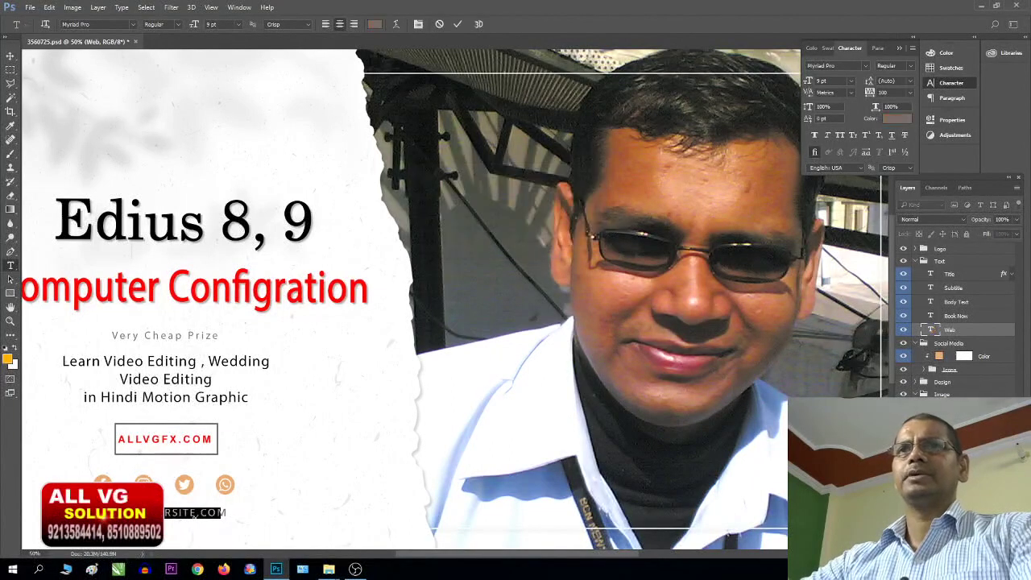
key("ctrl+a")
type("WWW.ALLvgfx.com")
key("ctrl+Return")
Enlarge the whole "Very Cheap Prize" subtitle to 23.61 pt and nudge it up closer to the title
key("ctrl+minus")
key("ctrl+minus")
key("ctrl+plus")
key("ctrl+plus")
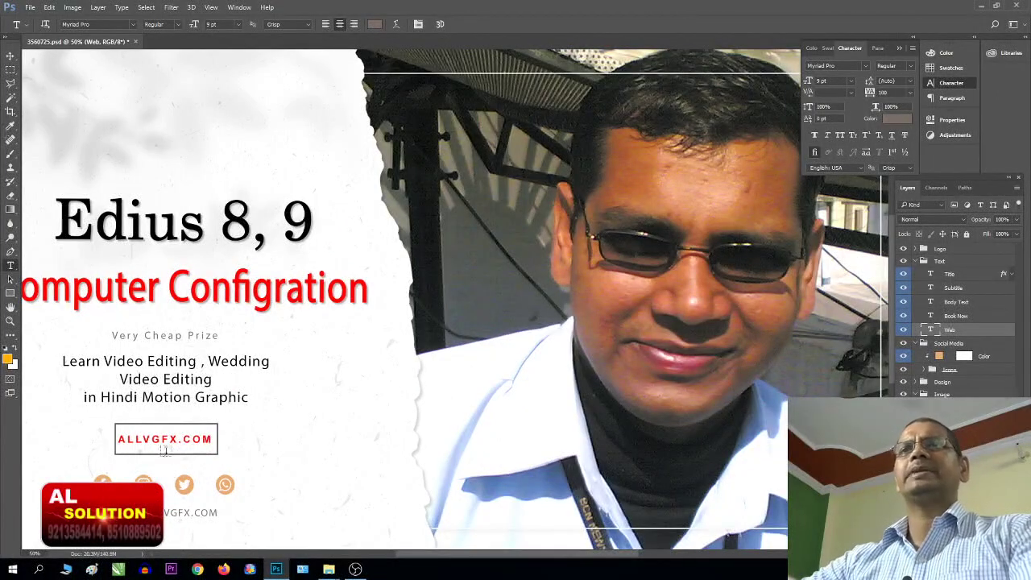
key("ctrl+minus")
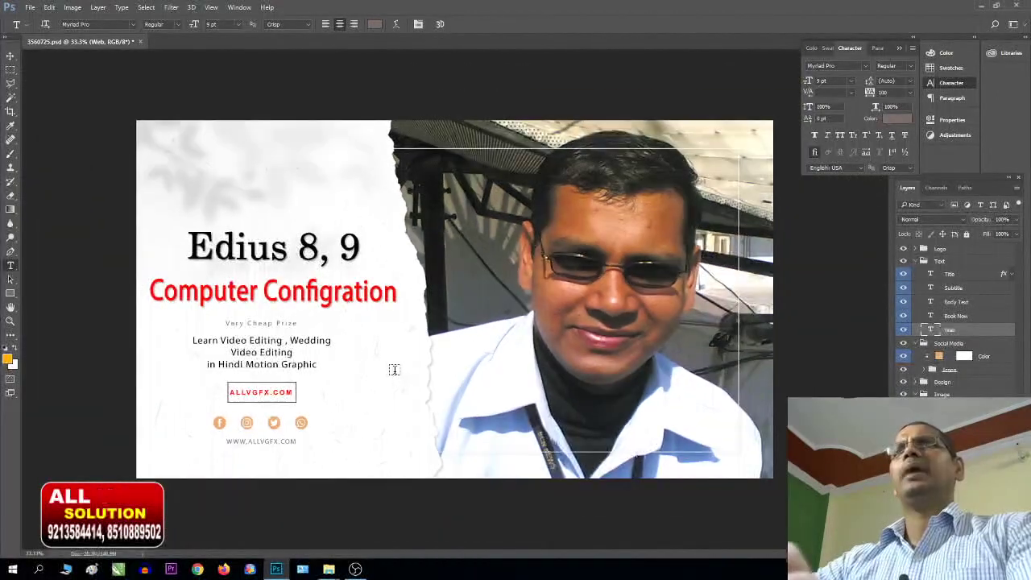
left_click(266, 324)
key("ctrl+a")
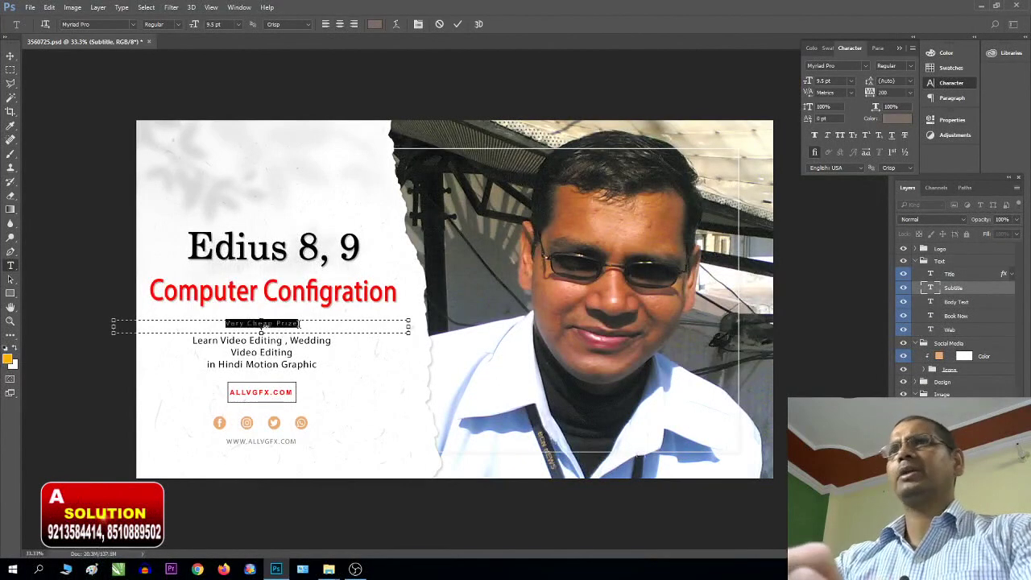
key("ctrl+shift+period")
key("ctrl+shift+period")
key("ctrl+shift+period")
key("ctrl+shift+period")
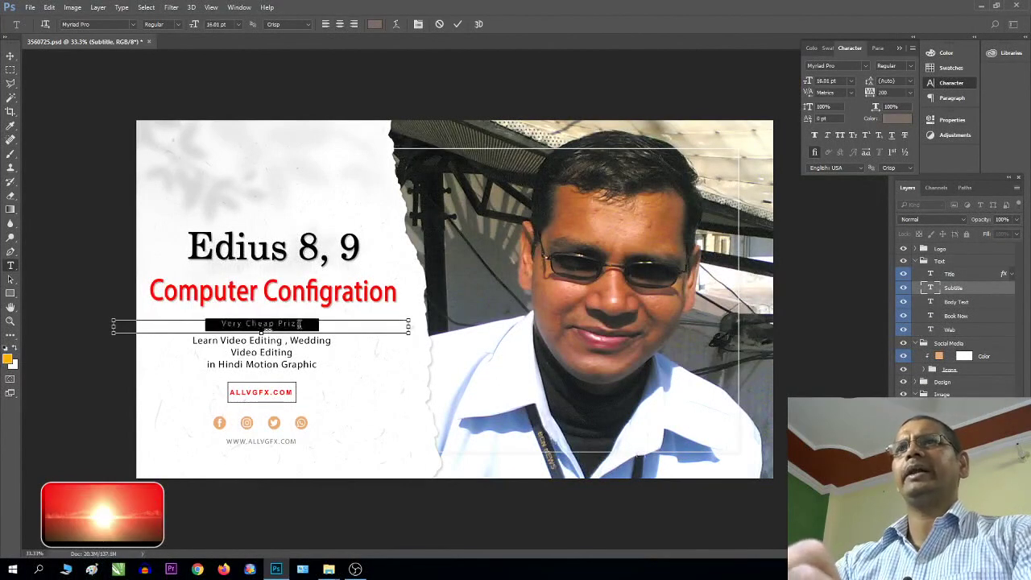
key("ctrl+shift+period")
key("ctrl+shift+period")
key("ctrl+shift+period")
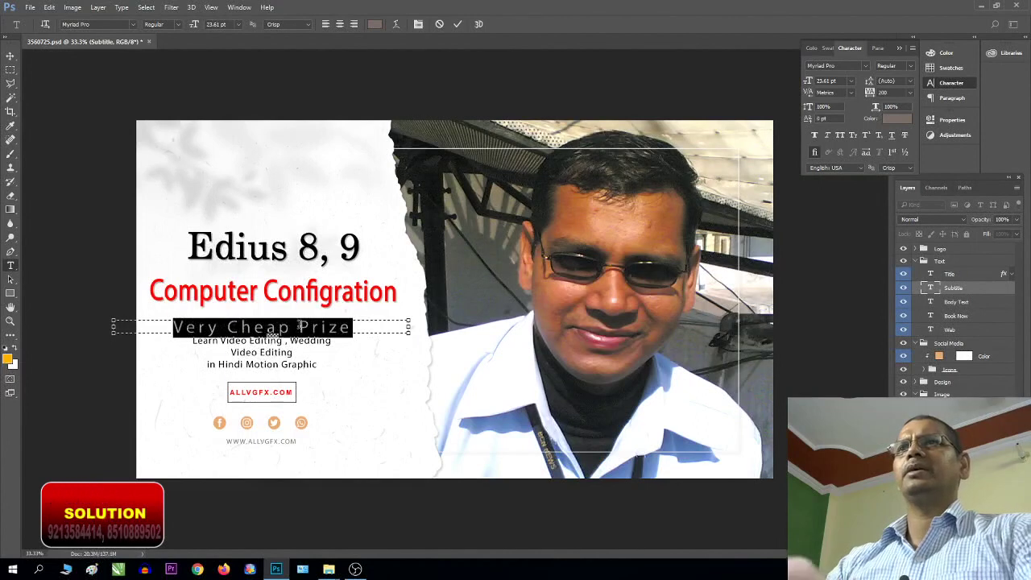
key("ctrl+Return")
key("shift+Up")
key("shift+Up")
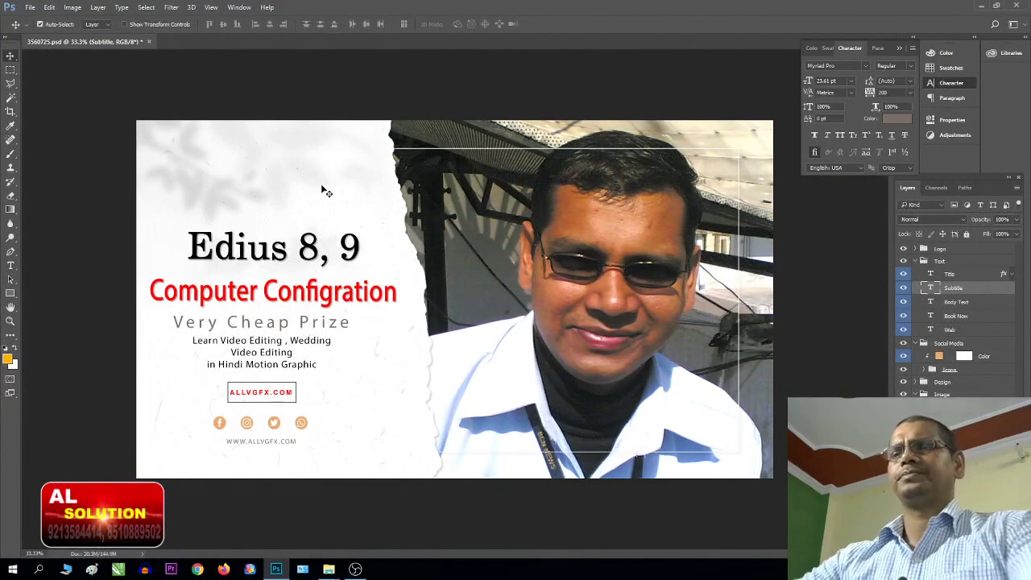
Color the whole "Very Cheap Prize" subtitle orange (ff7700)
key("t")
left_click(278, 324)
key("ctrl+a")
left_click(377, 26)
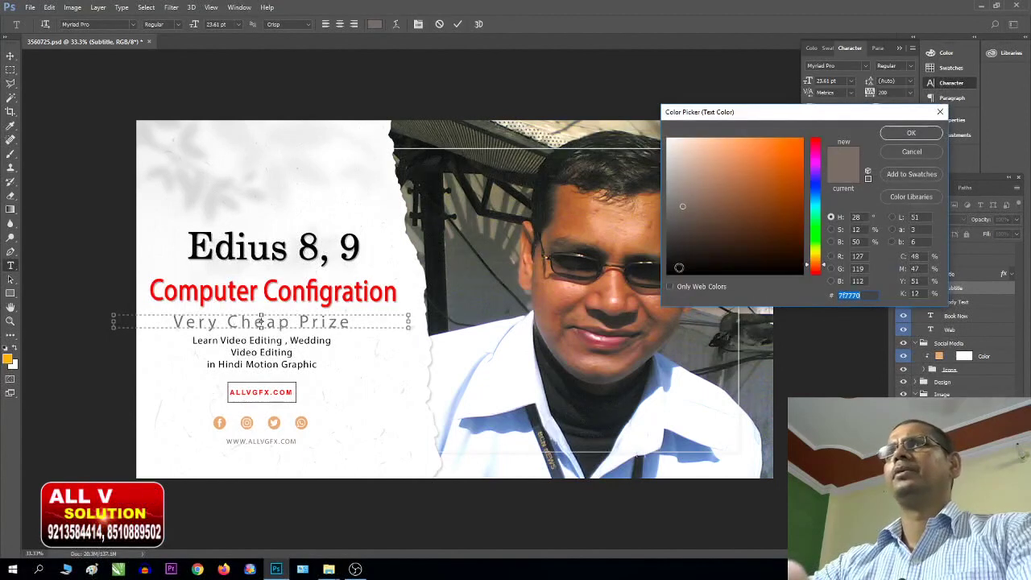
left_click_drag(790, 184, 800, 142)
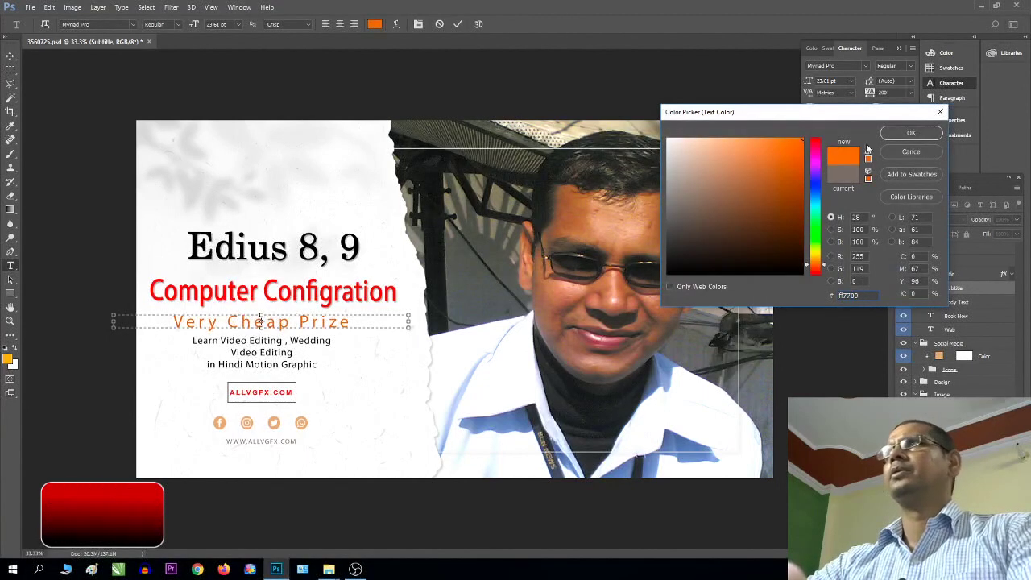
left_click(911, 133)
Try Arial Black Bold as the font of the whole "Very Cheap Prize" subtitle
left_click(92, 25)
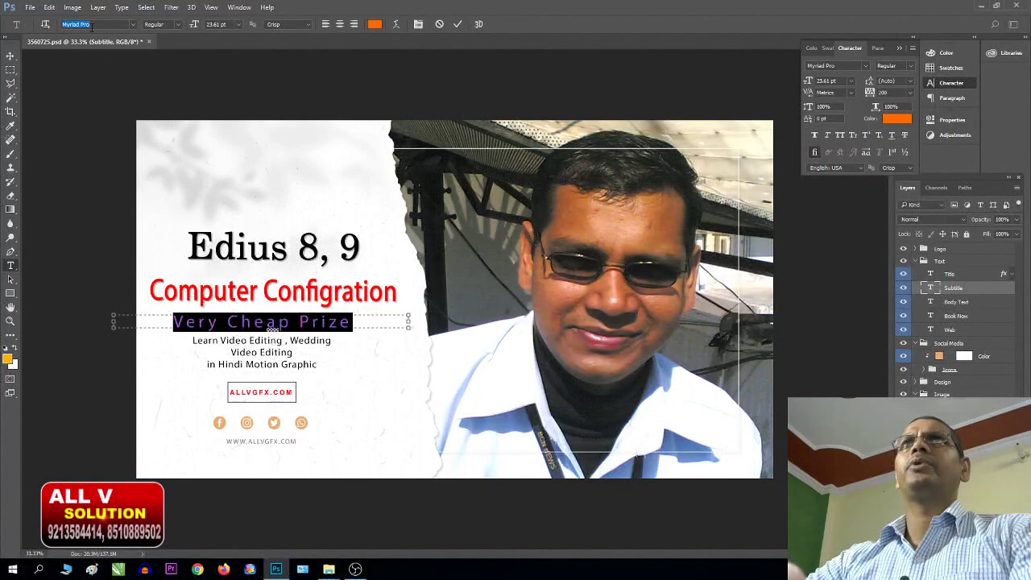
key("Down")
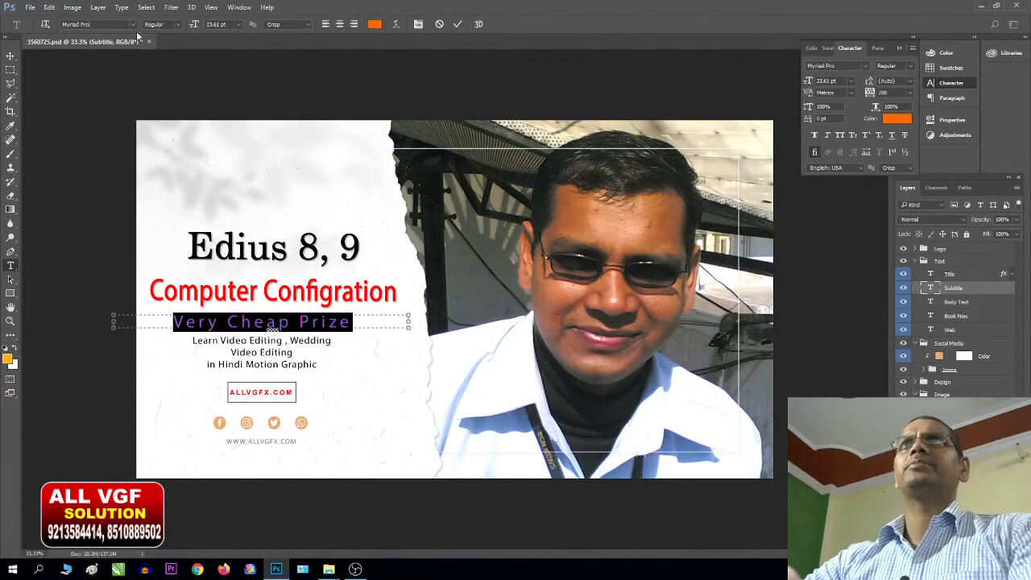
left_click_drag(84, 24, 16, 29)
type("I")
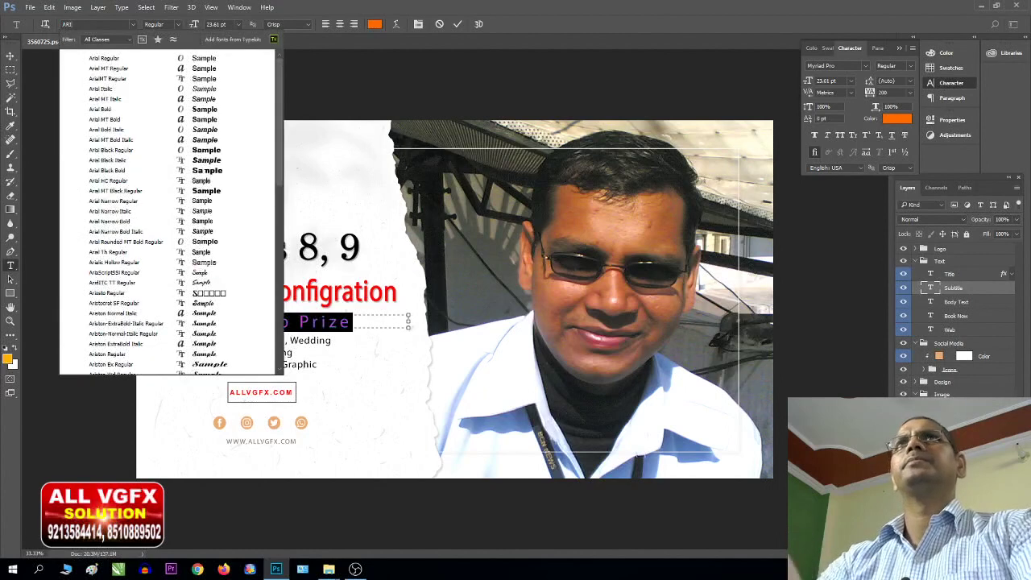
type("AL BL")
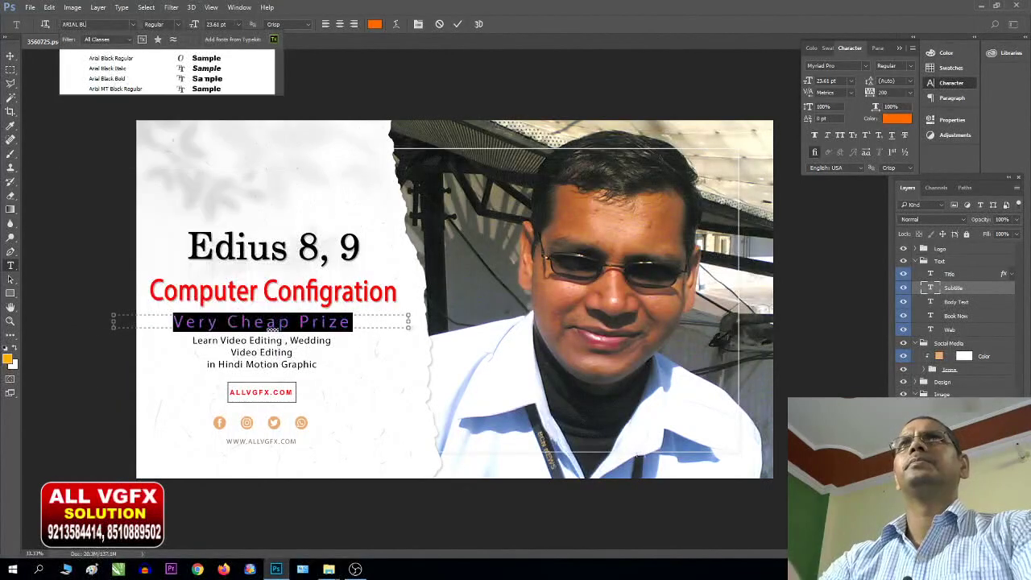
key("Down")
key("Down")
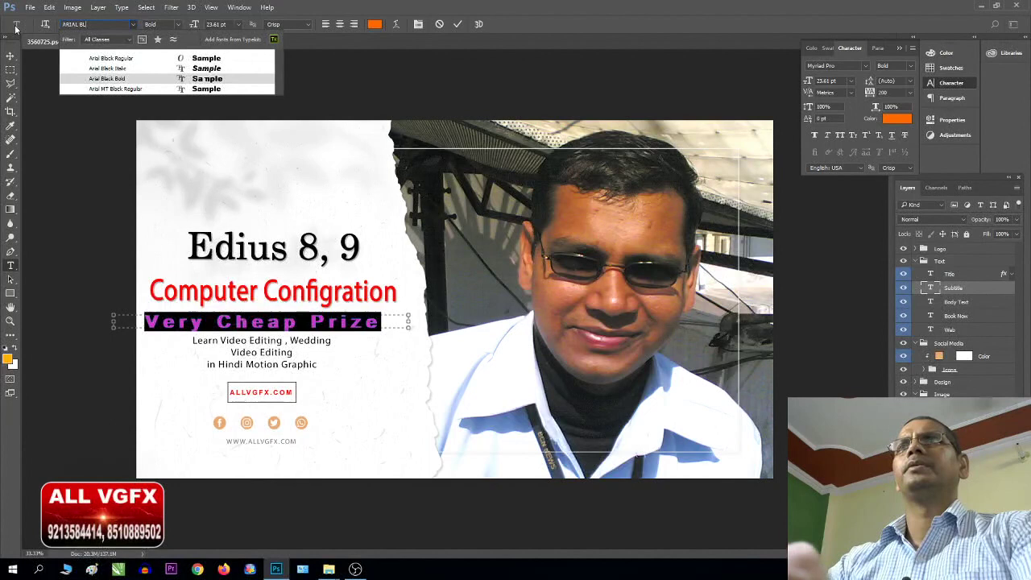
key("Return")
Undo the subtitle's font and color changes together with its most recent position nudges
type("V")
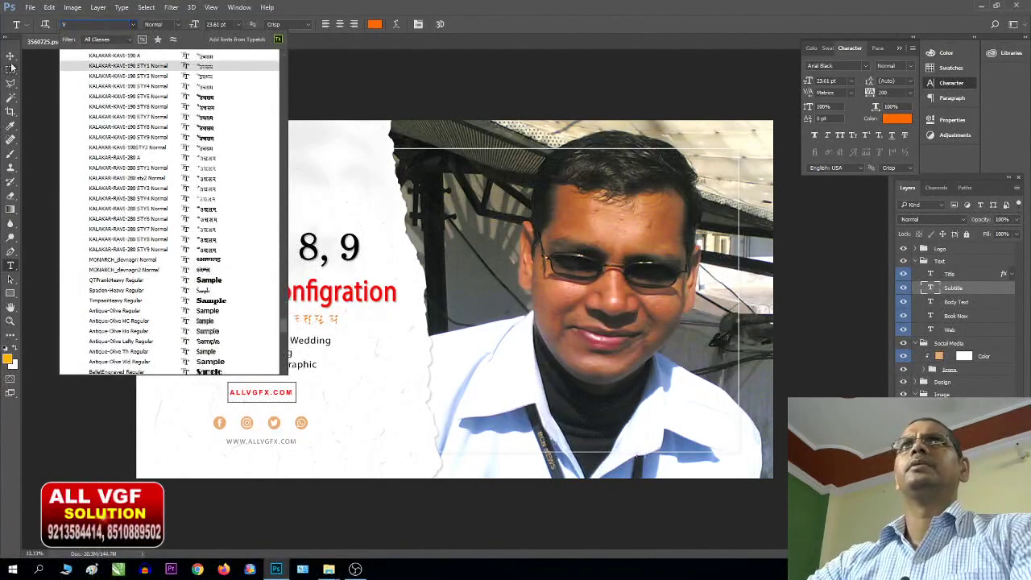
left_click(10, 57)
left_click_drag(332, 326, 355, 331)
key("ctrl+alt+z")
key("ctrl+alt+z")
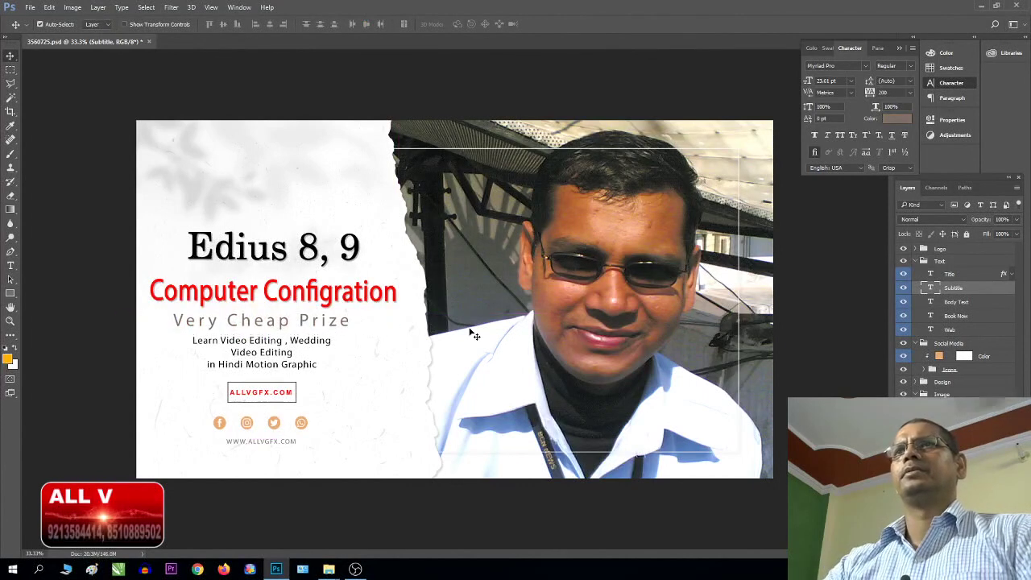
key("ctrl+alt+z")
key("ctrl+alt+z")
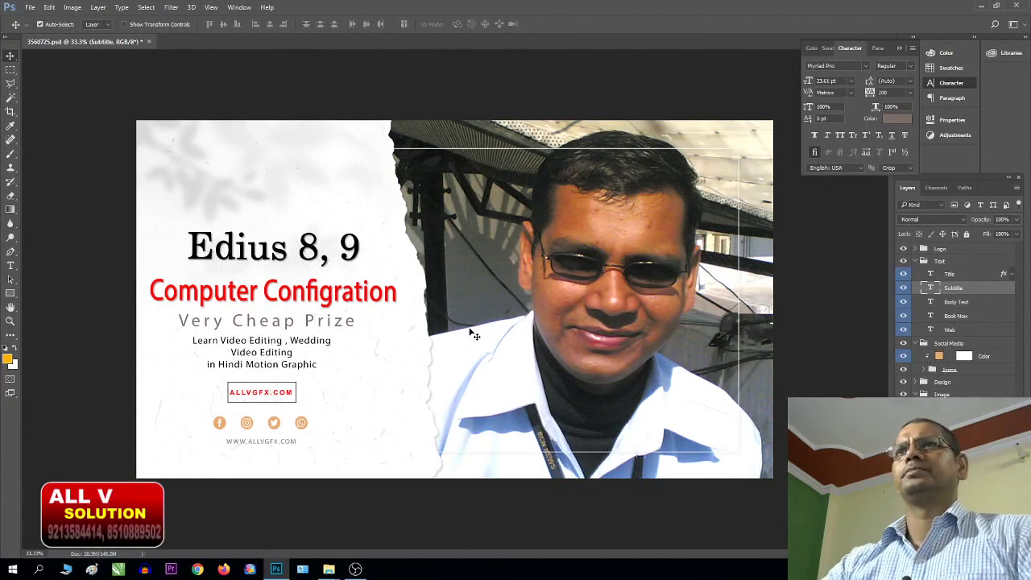
Nudge the three-line body text slightly down to widen the gap below the "Very Cheap Prize" subtitle
key("ctrl+plus")
left_click_drag(392, 406, 520, 365)
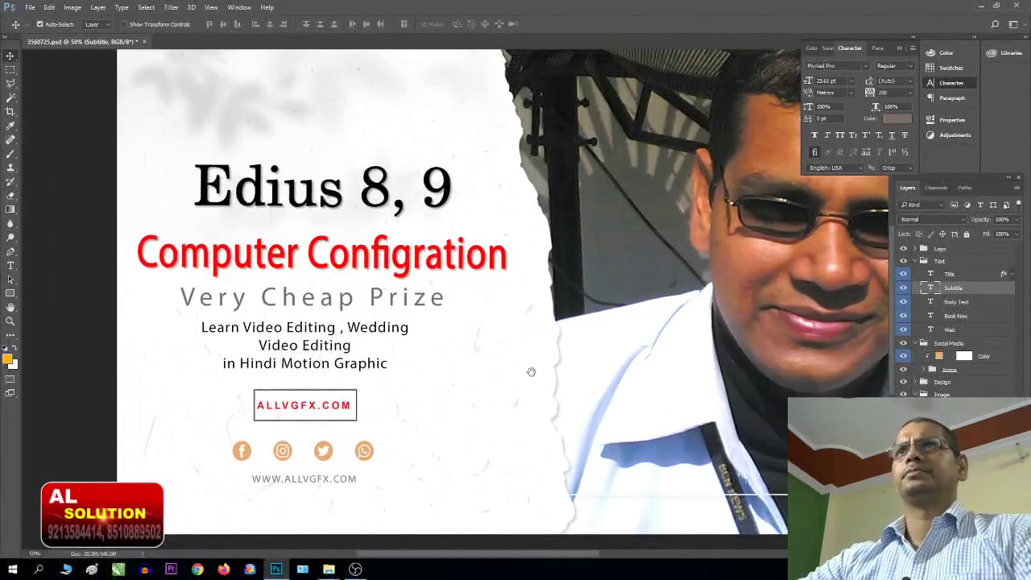
left_click(349, 350)
key("shift+Down")
key("shift+Down")
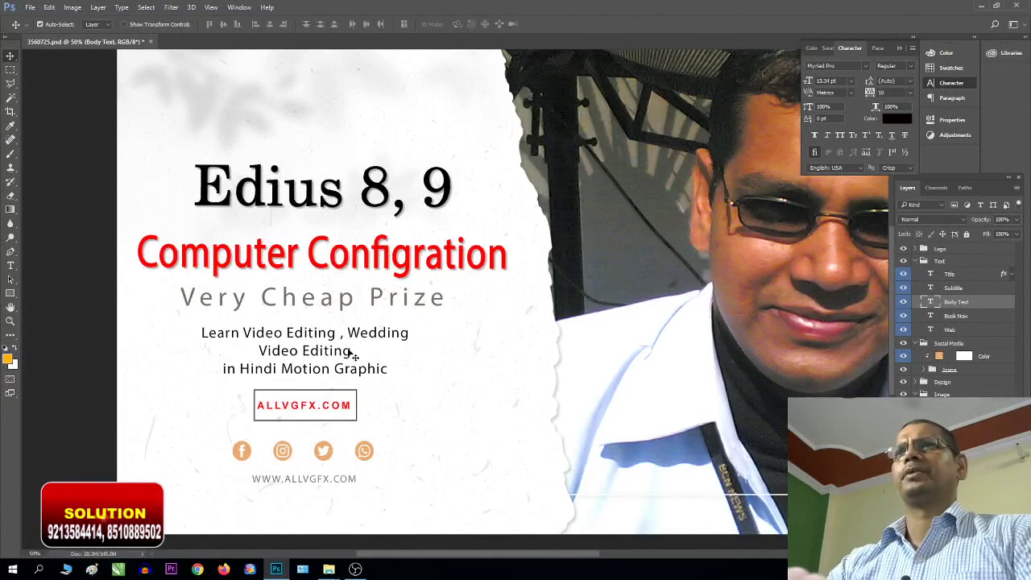
left_click_drag(352, 358, 352, 356)
key("ctrl+minus")
key("ctrl+minus")
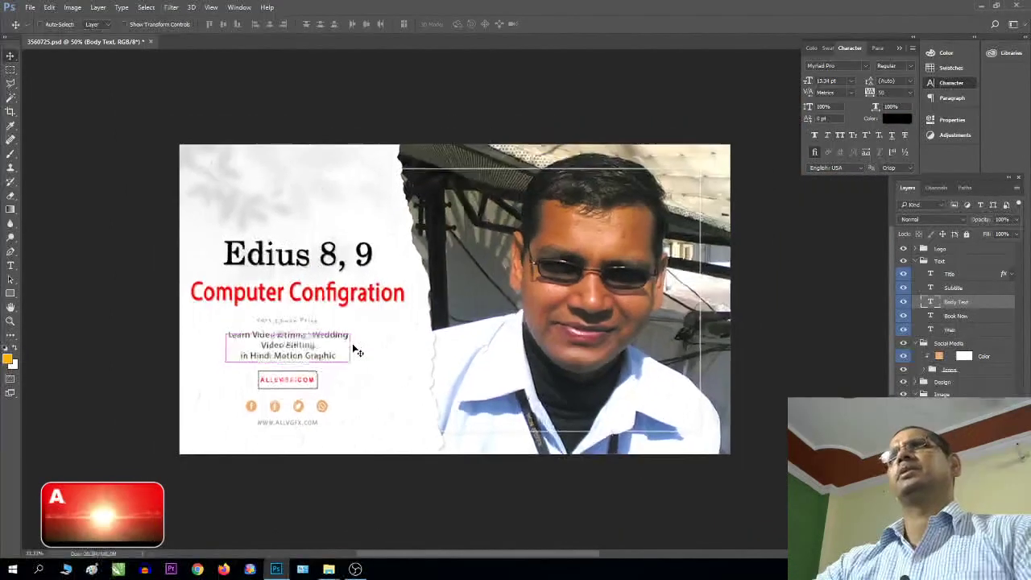
key("ctrl+plus")
scroll(570, 334, "up", 1)
scroll(570, 335, "down", 2)
scroll(571, 338, "up", 1)
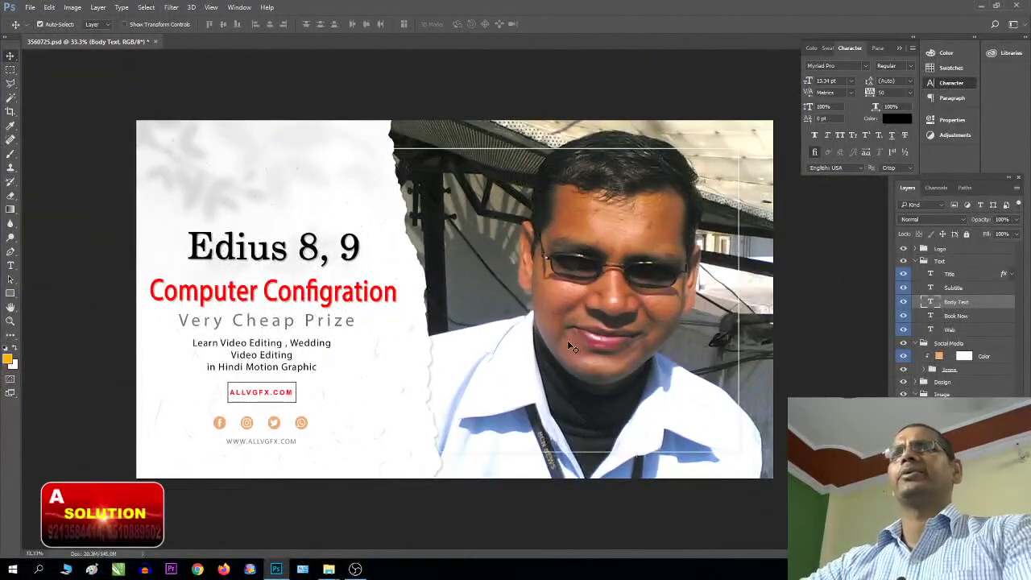